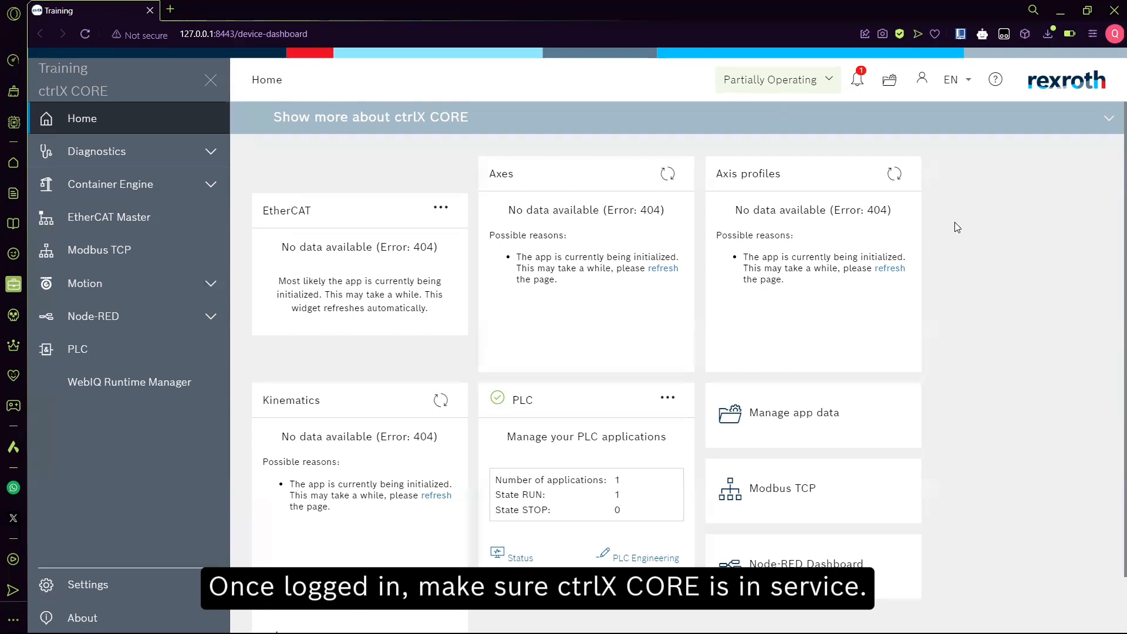
# - Switch the ctrlX CORE to Service mode and confirm the change
pyautogui.click(788, 80)
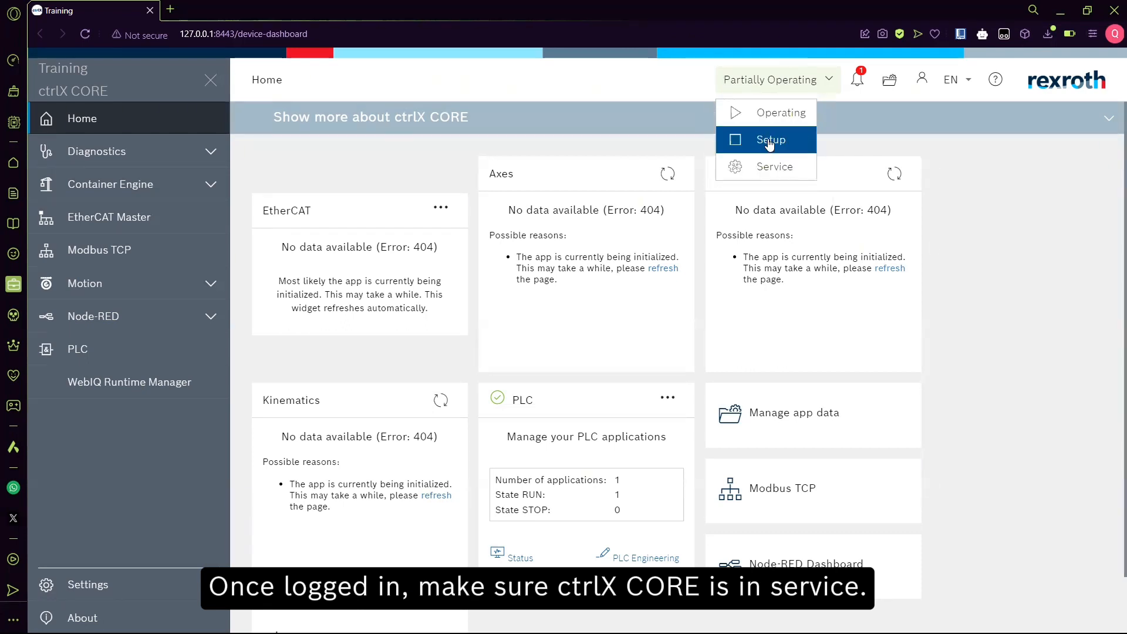
pyautogui.click(748, 167)
pyautogui.click(608, 380)
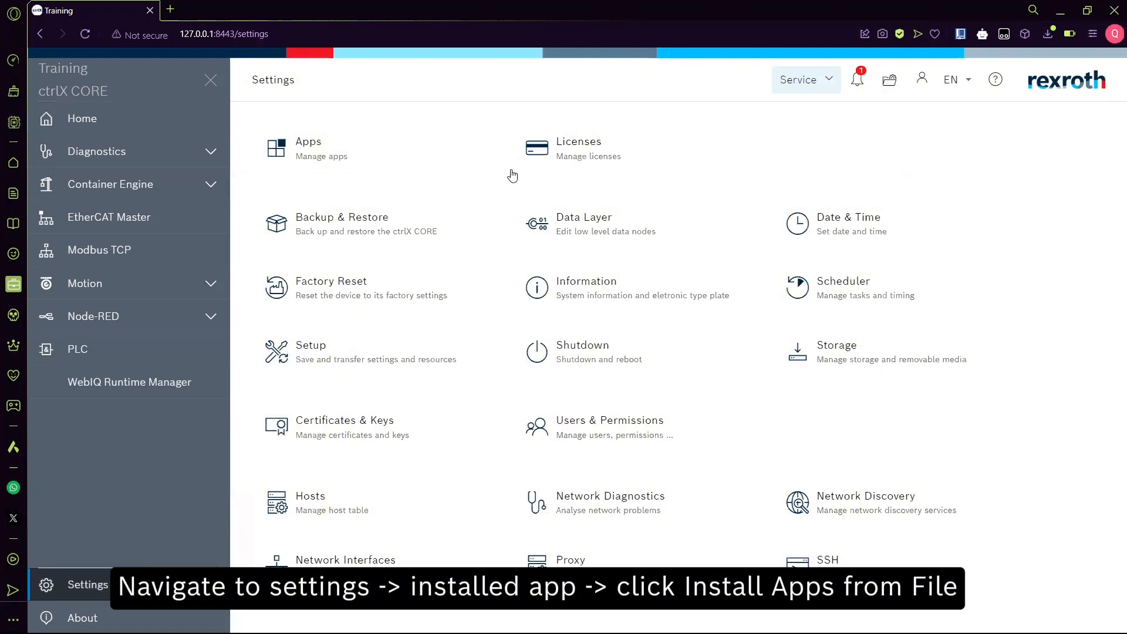
# - In the Apps settings, choose Key Value Database KVD-V-0120.1.app from Bosch's DC-APP_Paket_1.20.7-001 folder for installation from file
pyautogui.click(370, 167)
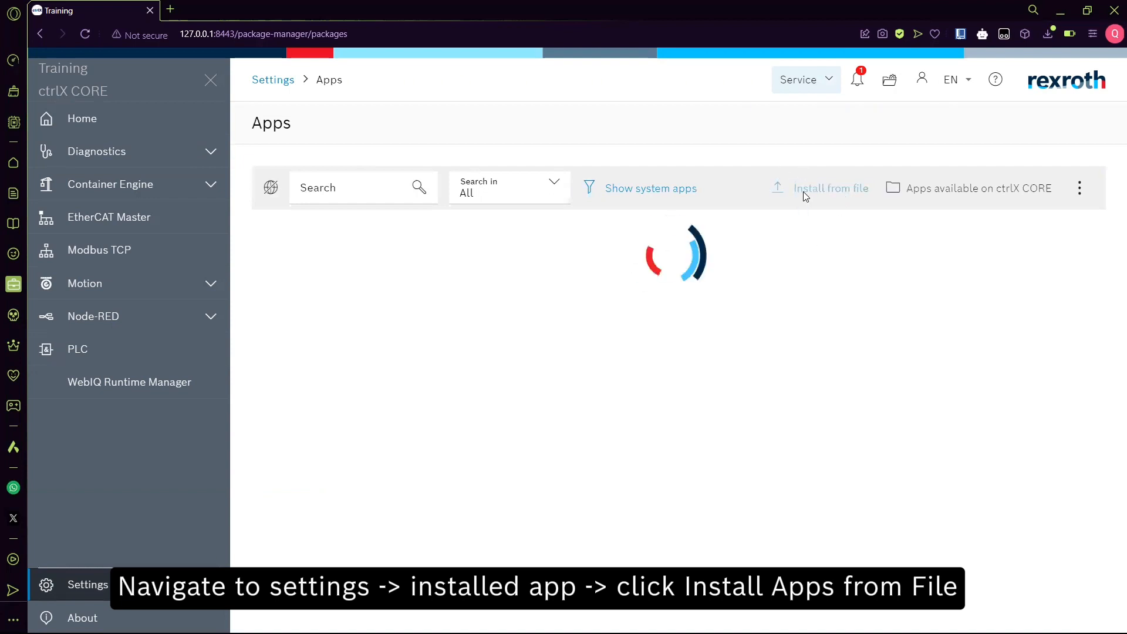
pyautogui.click(804, 194)
pyautogui.click(765, 345)
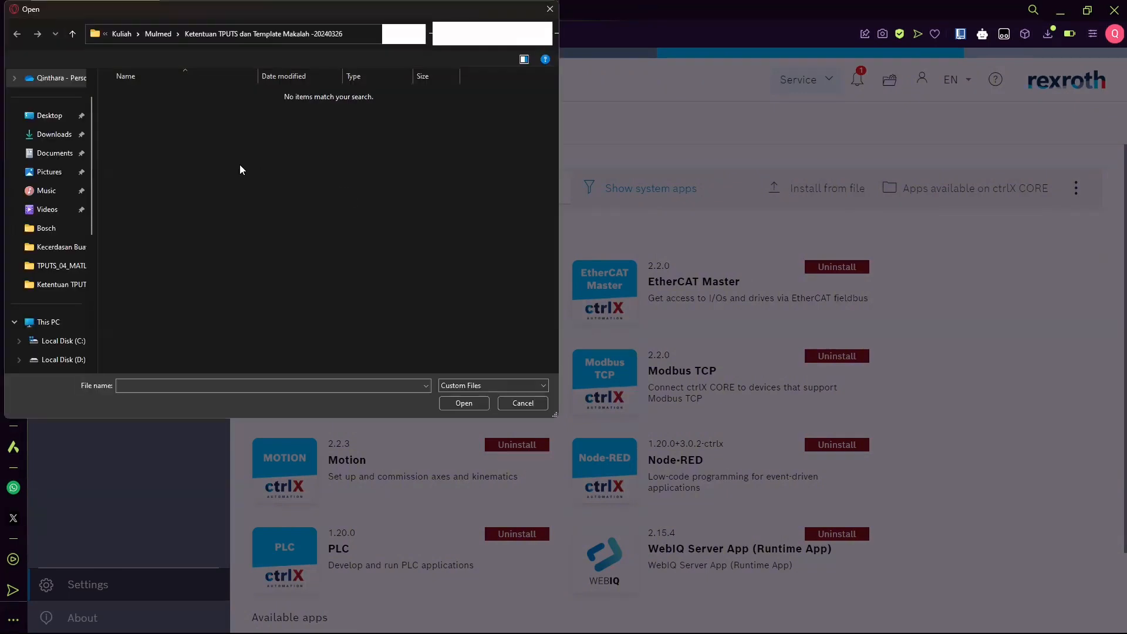
pyautogui.click(47, 229)
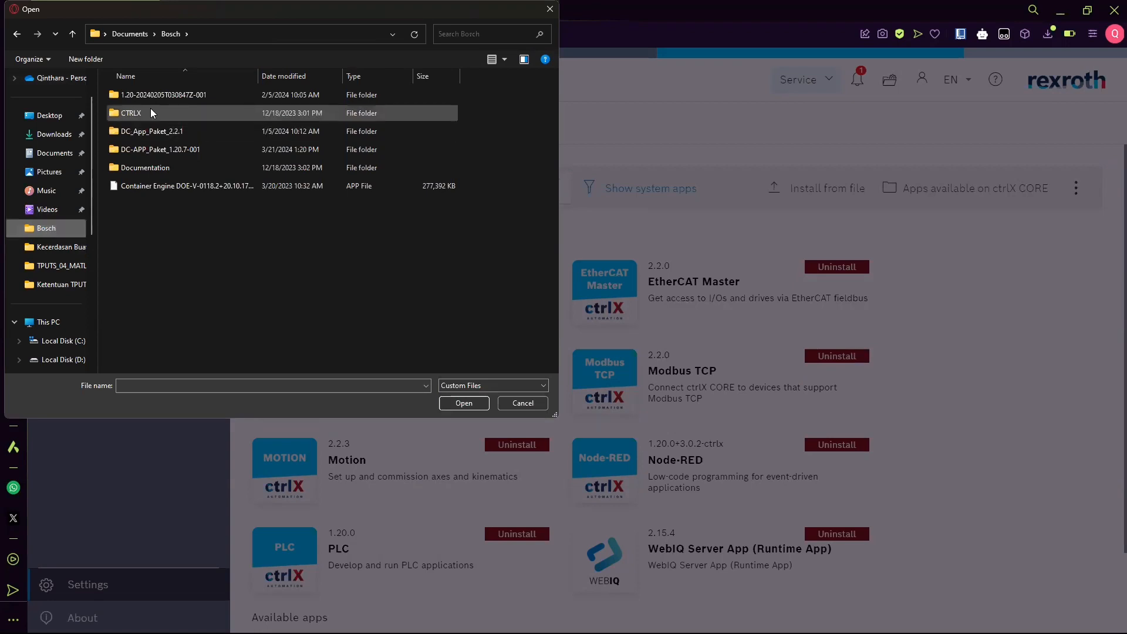
pyautogui.click(155, 150)
pyautogui.doubleClick(154, 149)
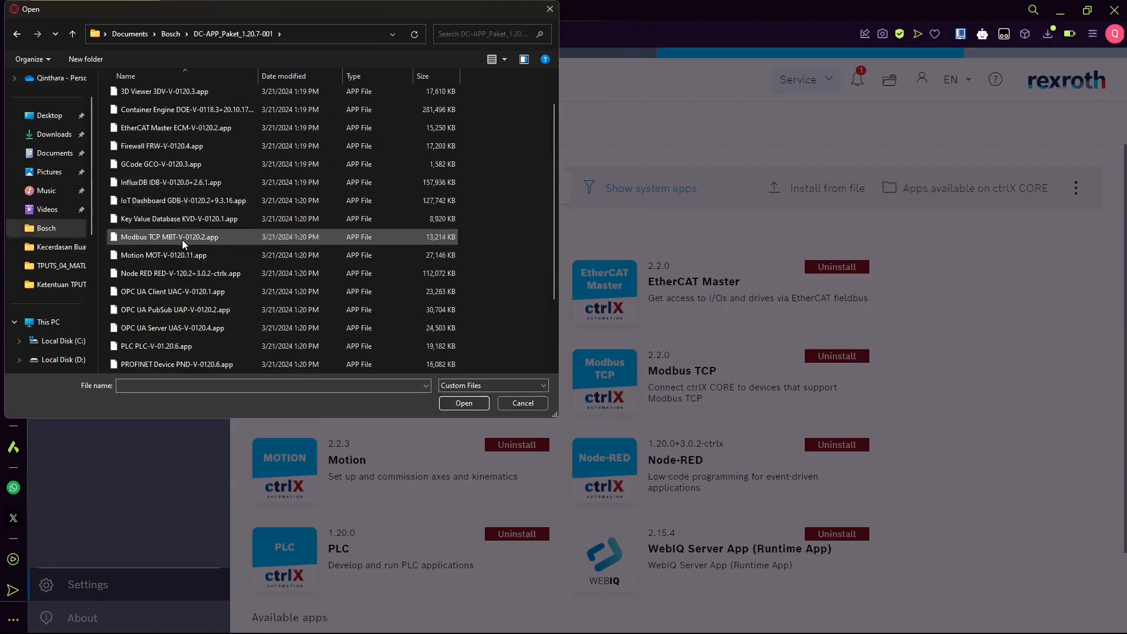
pyautogui.click(180, 223)
pyautogui.click(464, 403)
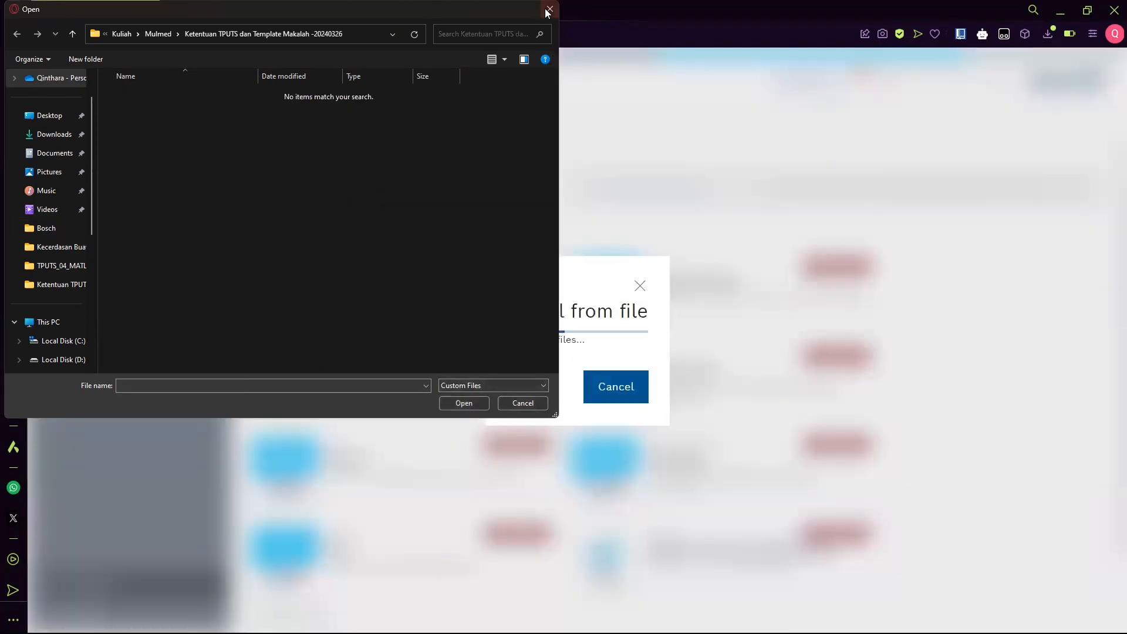
pyautogui.click(550, 9)
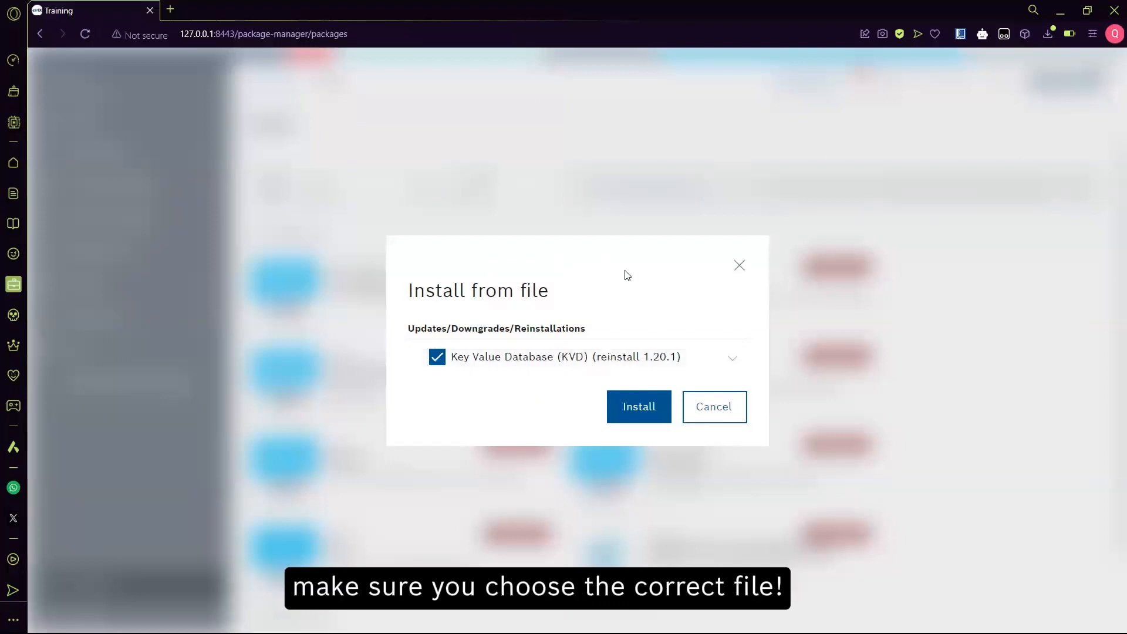
# - Reinstall Key Value Database (KVD) 1.20.1 and agree to perform the update
pyautogui.click(631, 406)
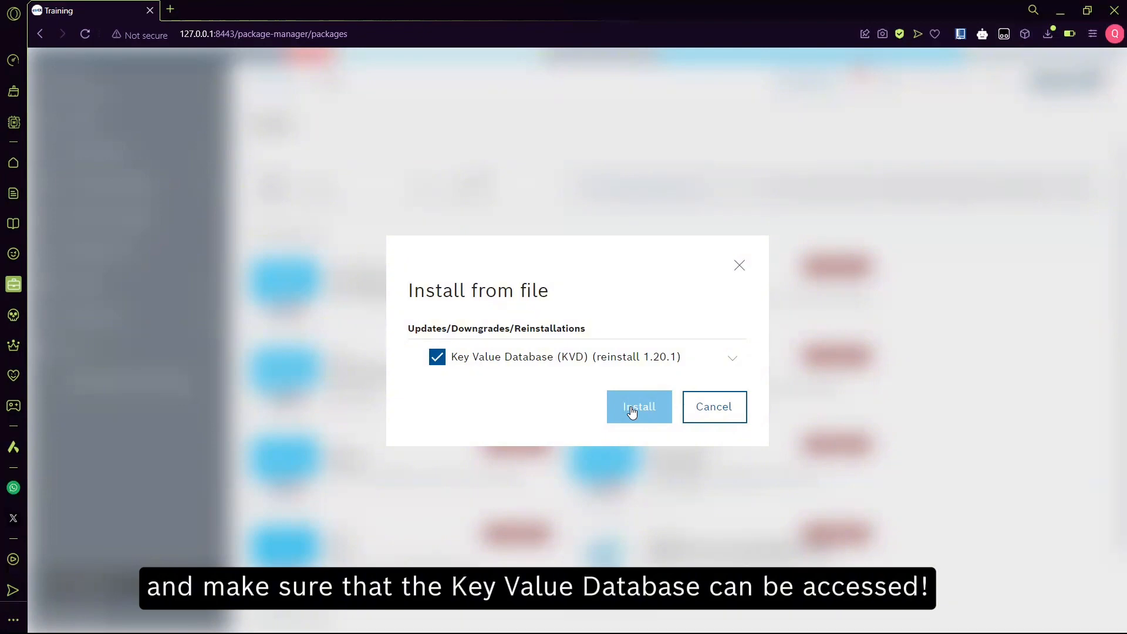
pyautogui.click(631, 408)
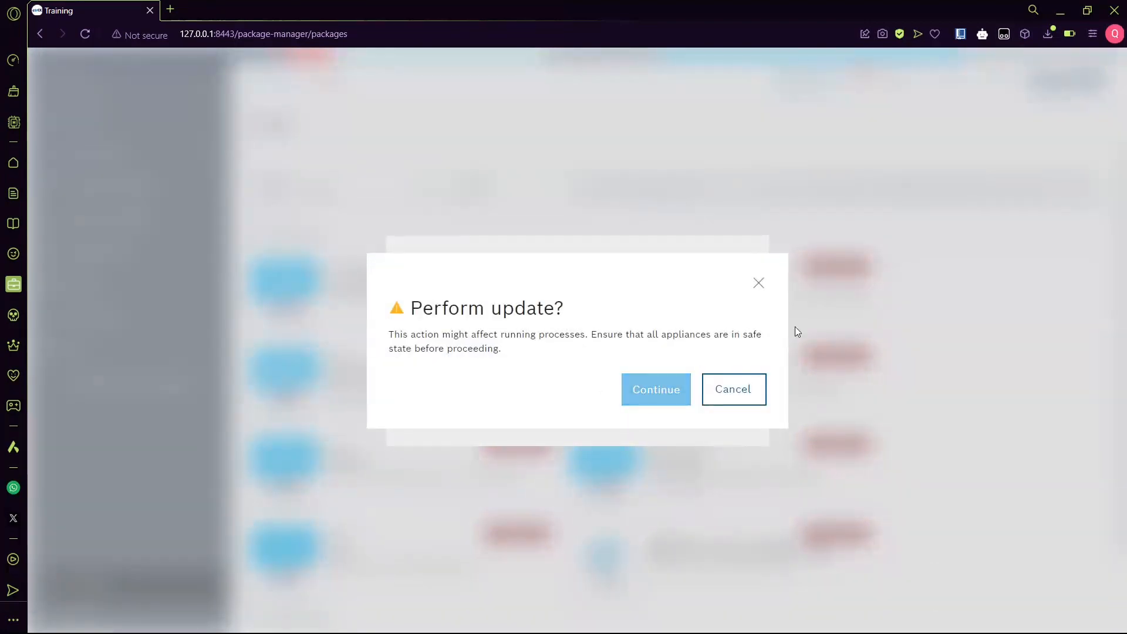
pyautogui.click(673, 392)
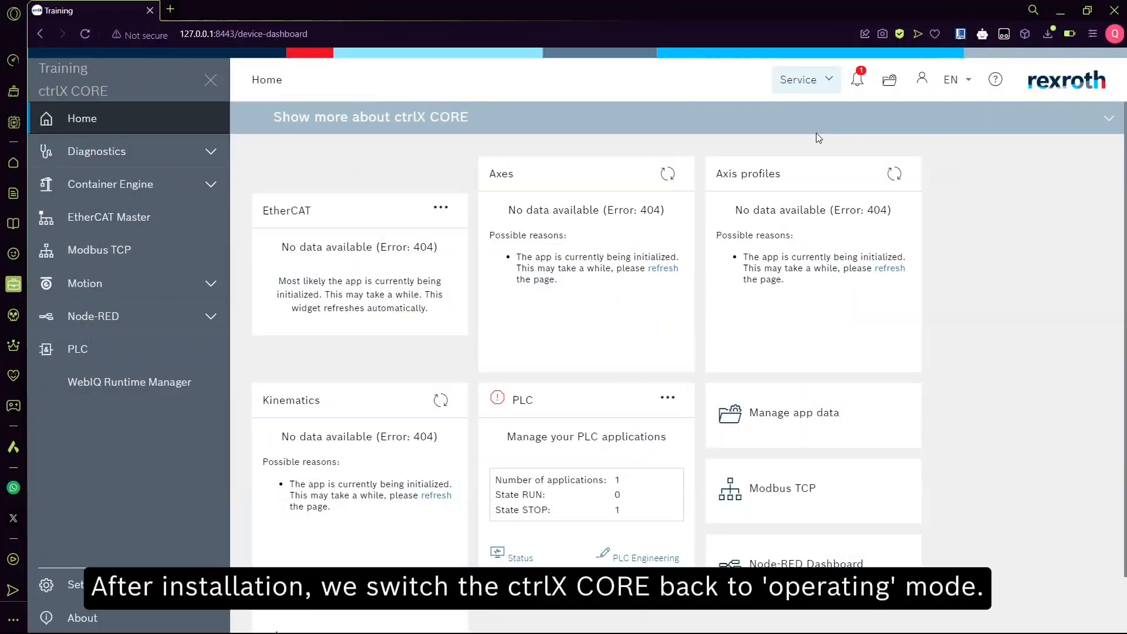
# - Switch the ctrlX CORE back to Operating mode and open the Key Value Database (KVD) configuration in Manage app data
pyautogui.click(812, 87)
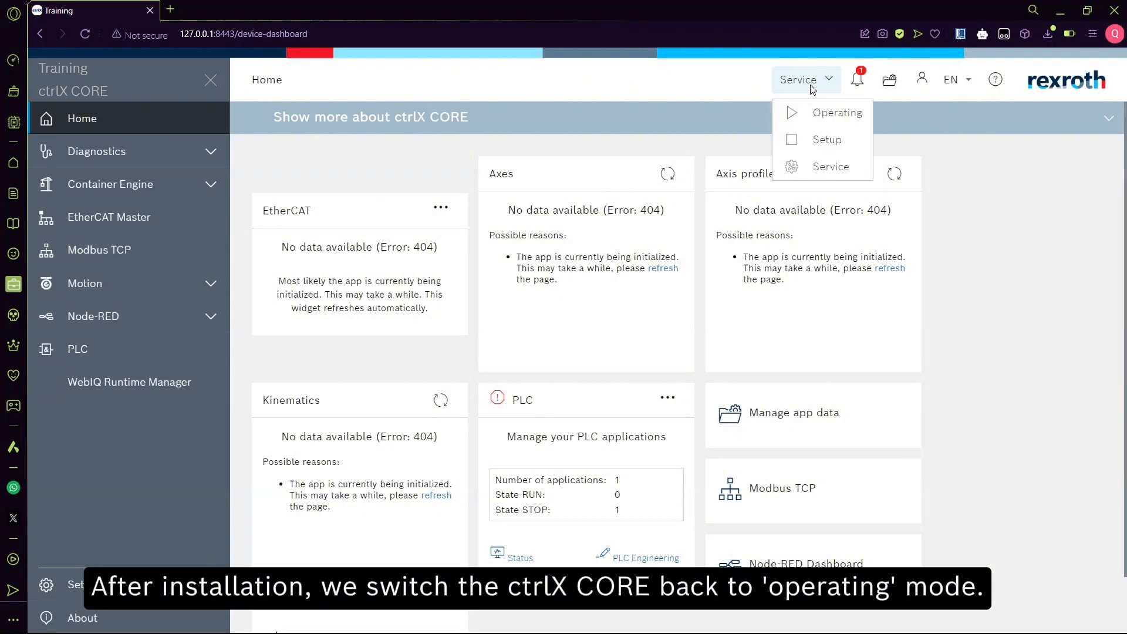
pyautogui.click(822, 113)
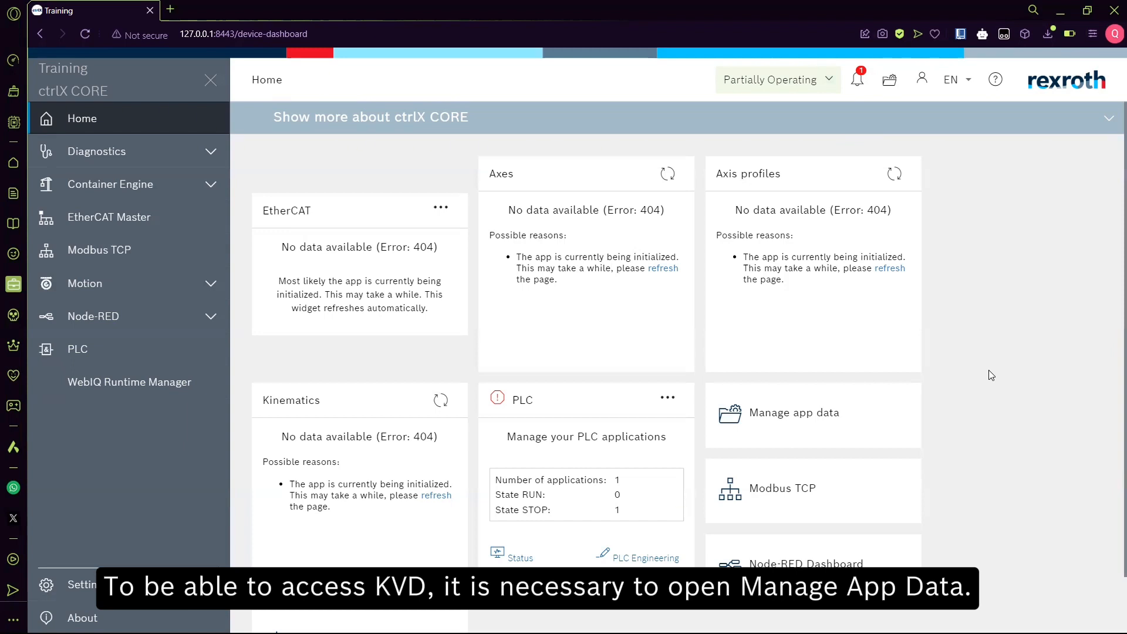
pyautogui.click(793, 413)
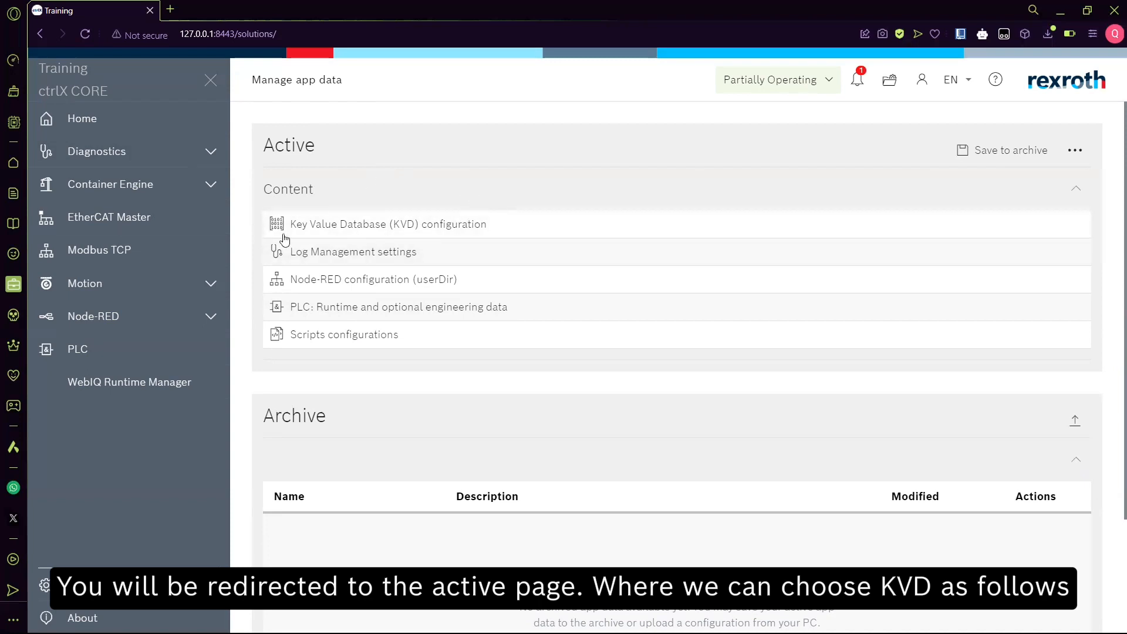
pyautogui.click(508, 233)
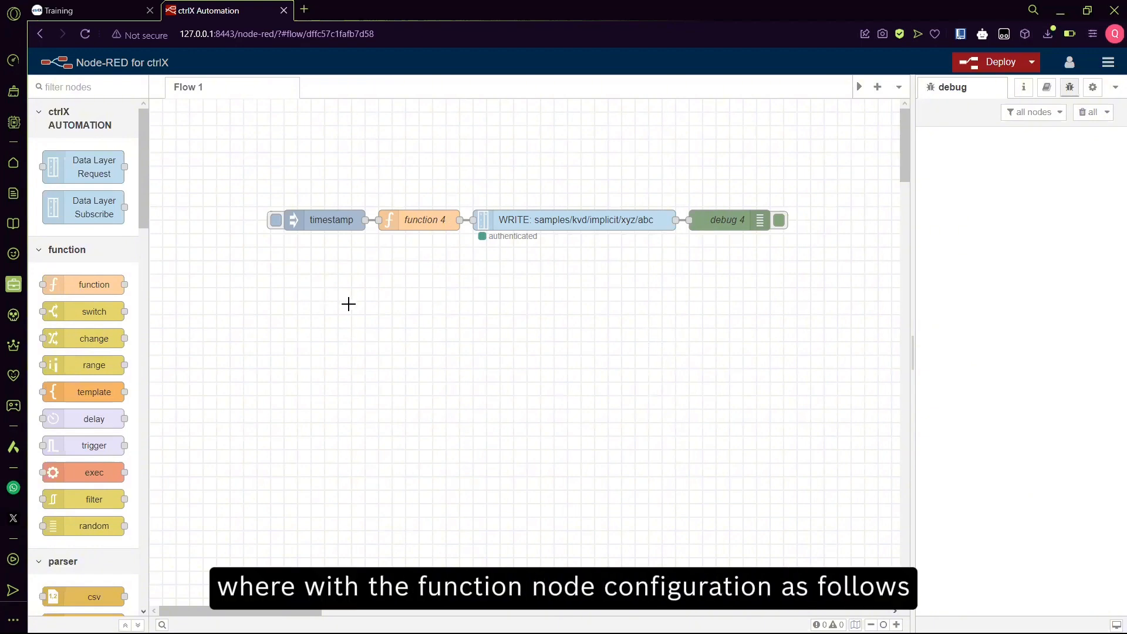
# - Check that the function node's message code and the Data Layer Request node use the same path, then accept both configurations
pyautogui.doubleClick(417, 223)
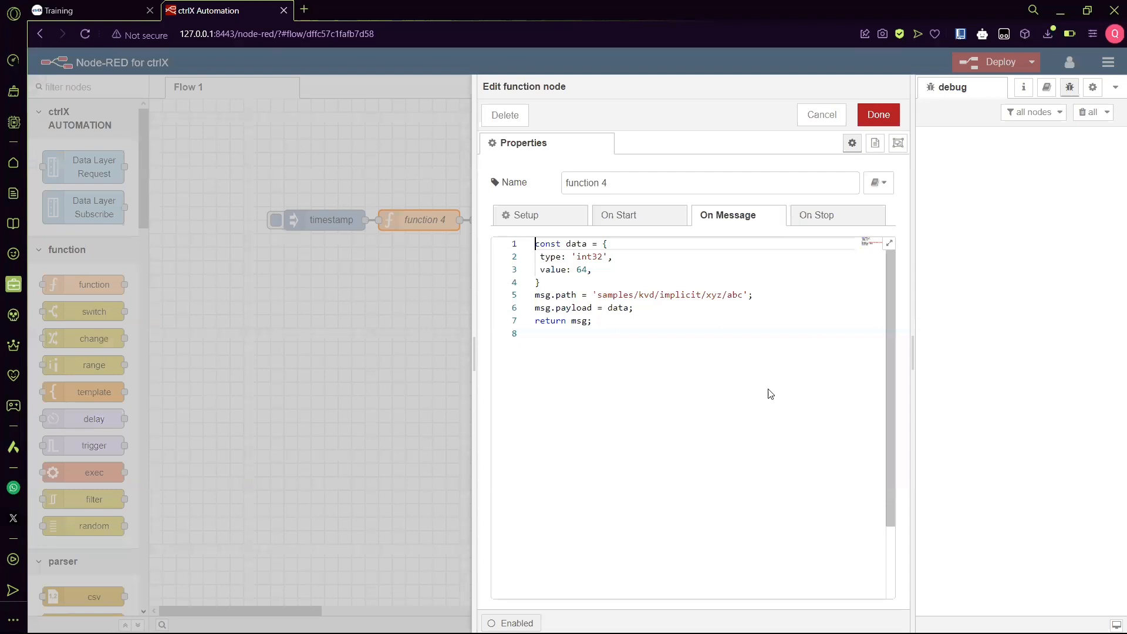
pyautogui.click(867, 112)
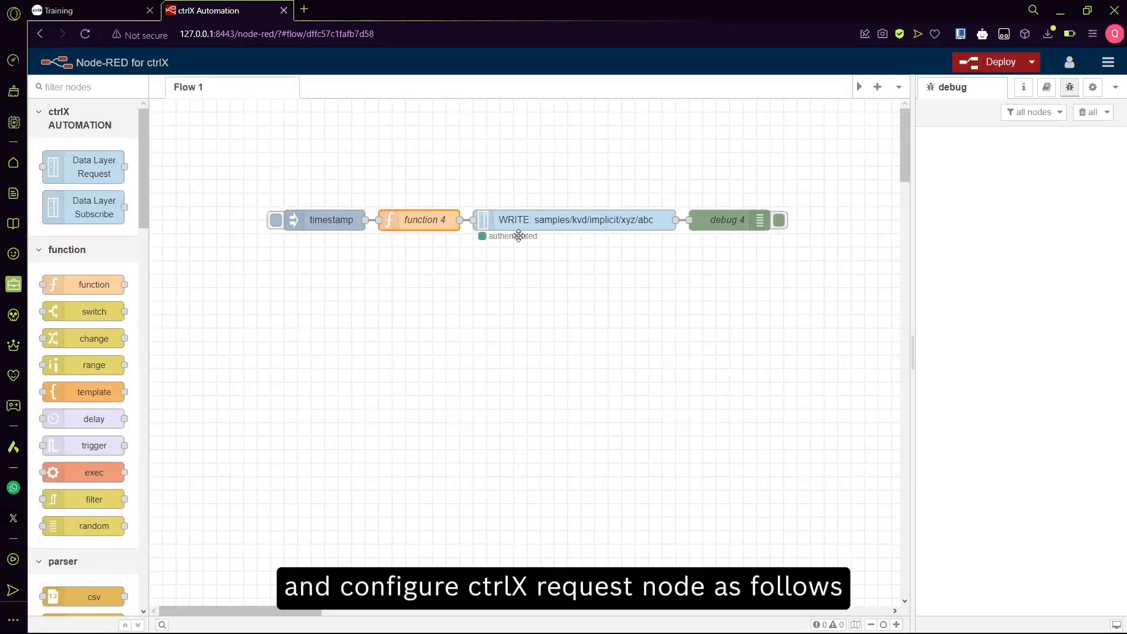
pyautogui.doubleClick(552, 218)
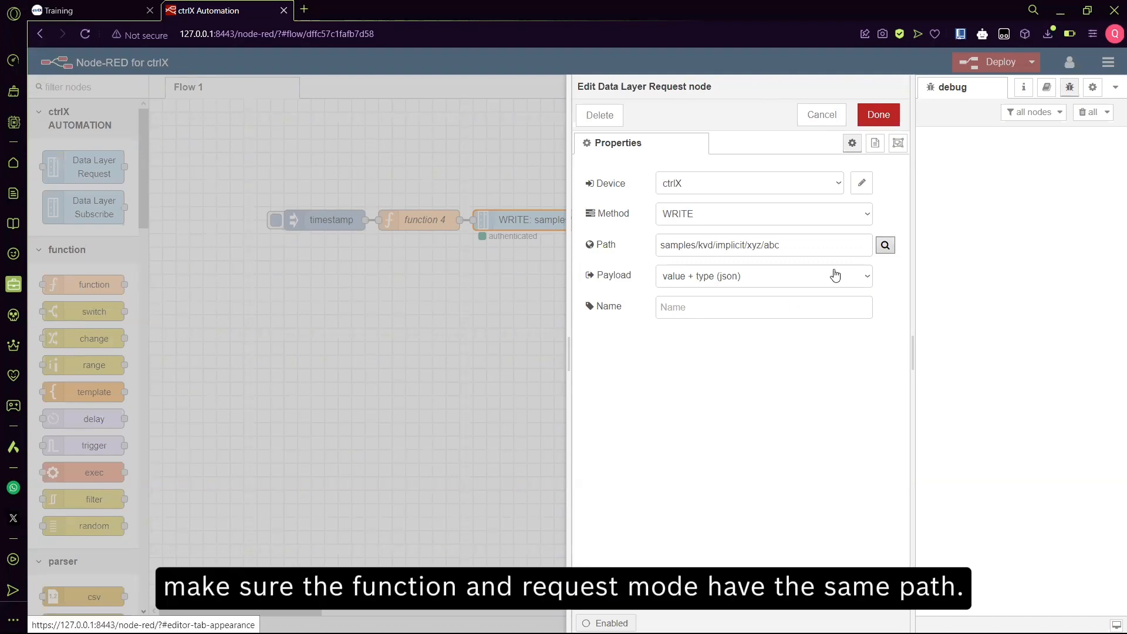
pyautogui.click(879, 116)
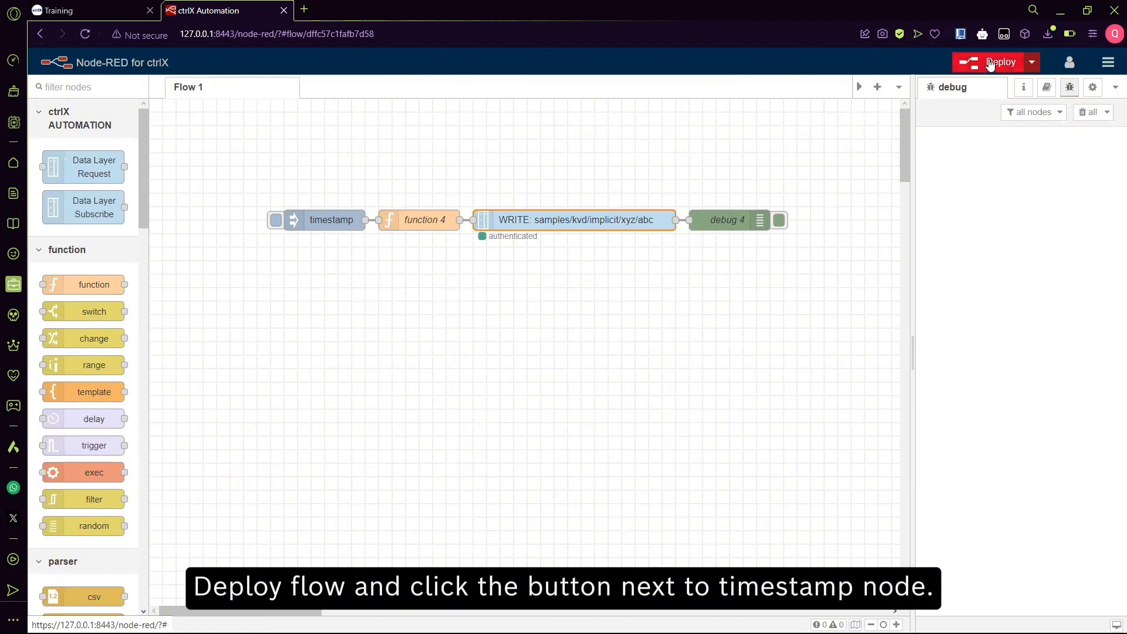
# - Deploy the Node-RED flow and trigger the timestamp node to write the function's data to the KVD path
pyautogui.click(990, 62)
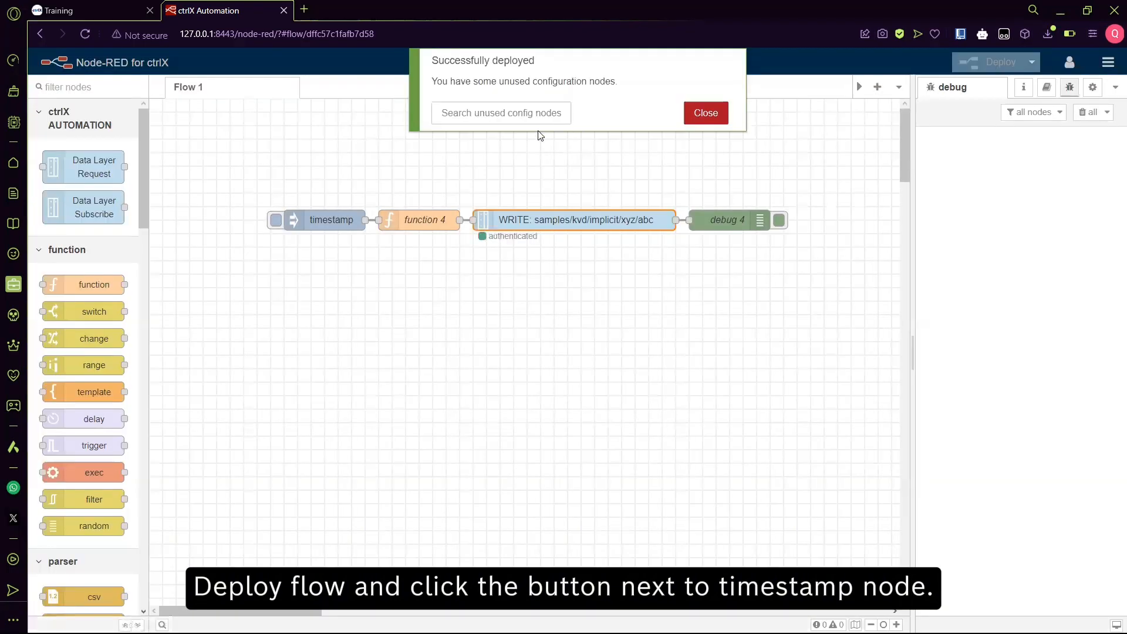
pyautogui.click(712, 117)
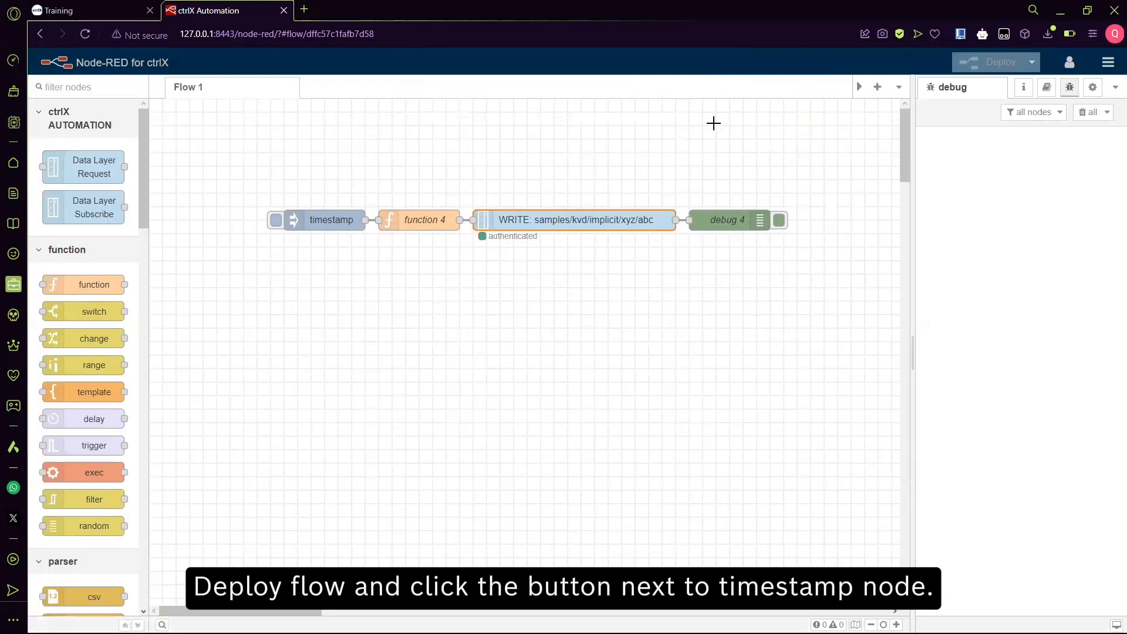
pyautogui.click(274, 221)
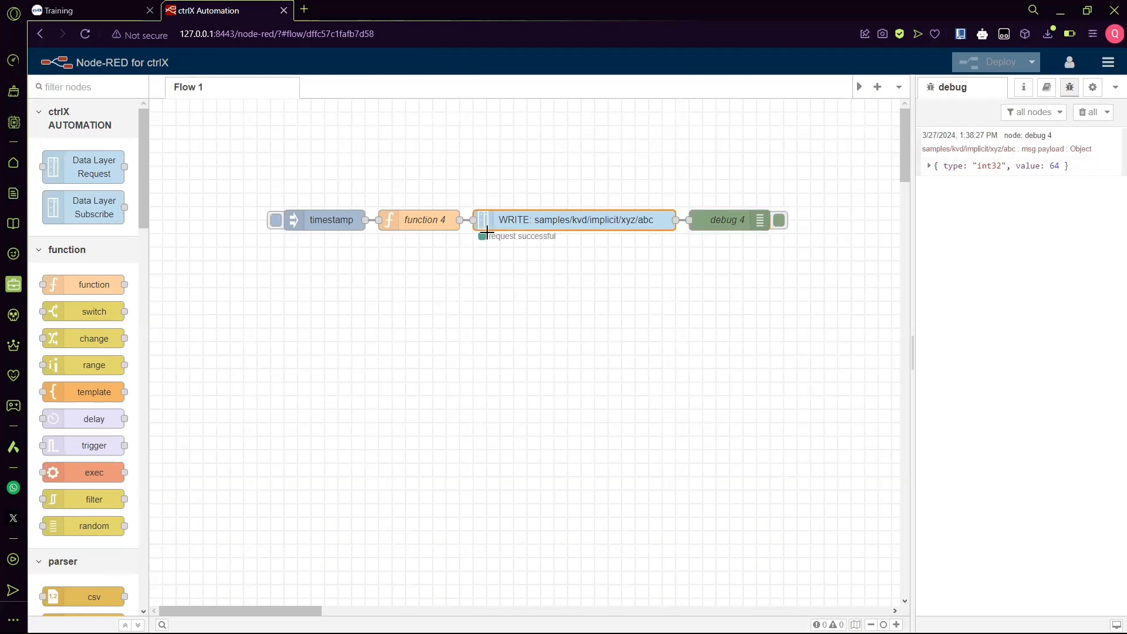
# - Open the ctrlX Data Layer and go to the xyz node under samples/kvd/implicit
pyautogui.click(109, 4)
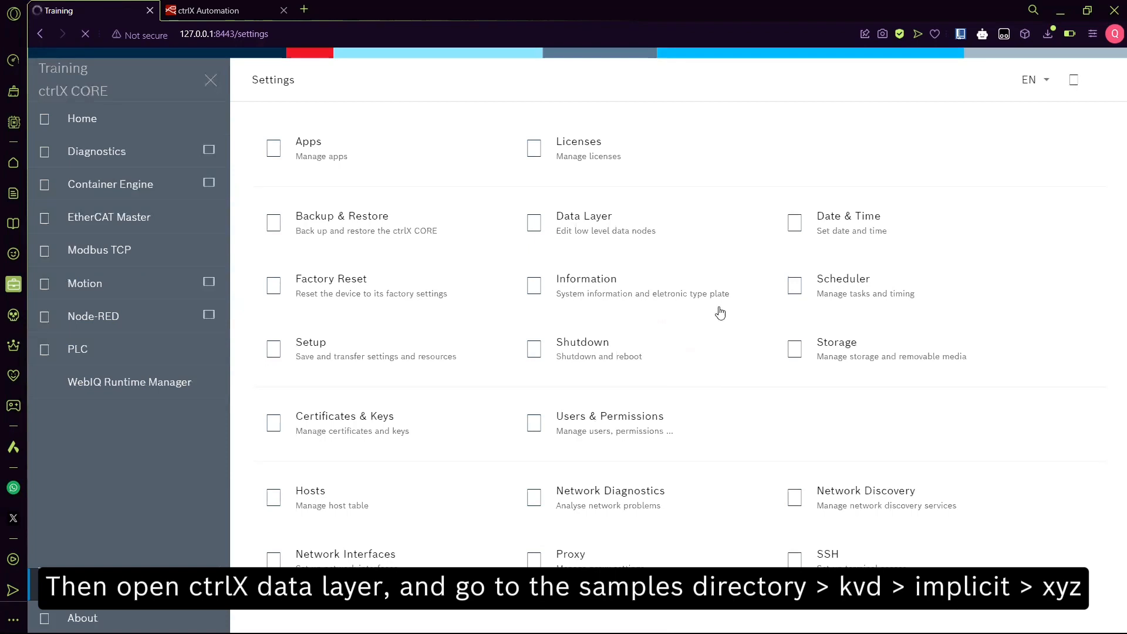
pyautogui.click(650, 204)
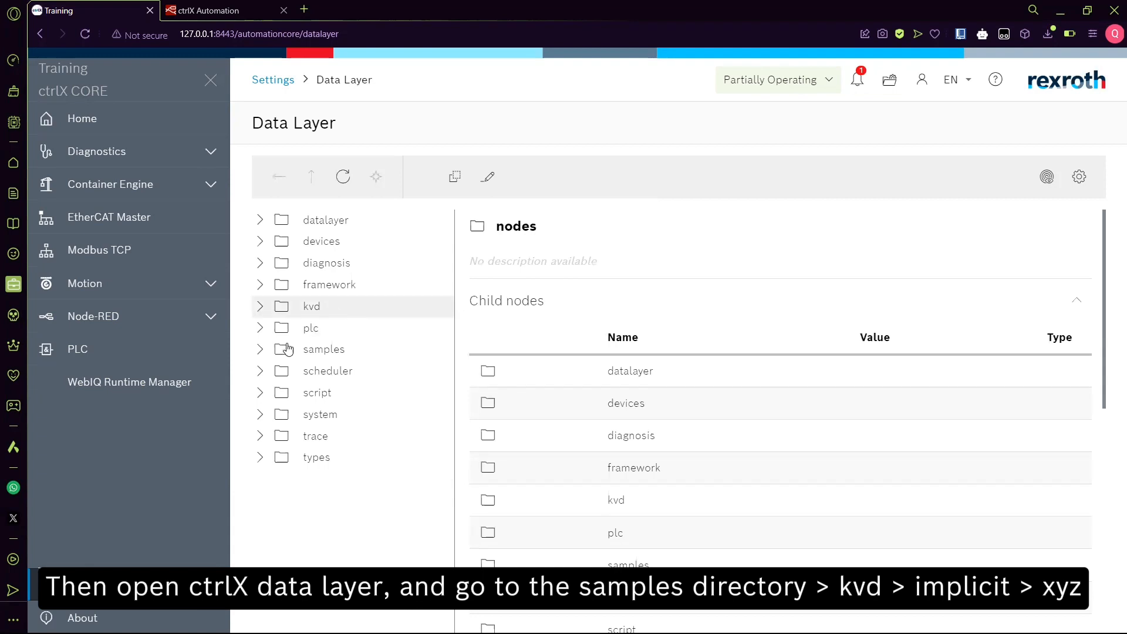
pyautogui.click(260, 350)
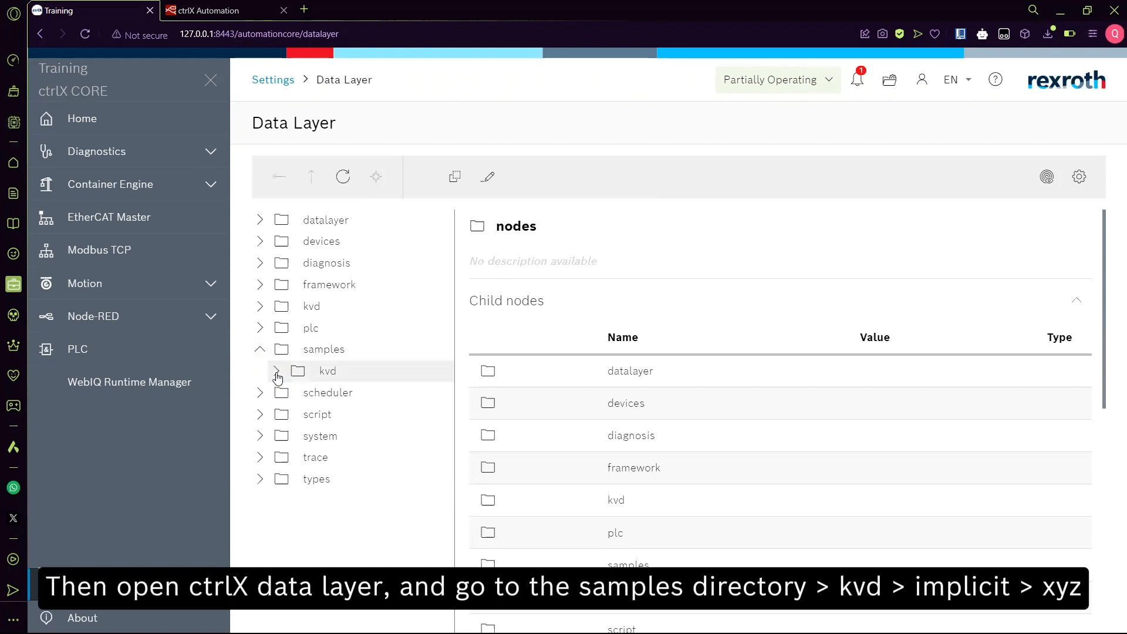
pyautogui.click(276, 376)
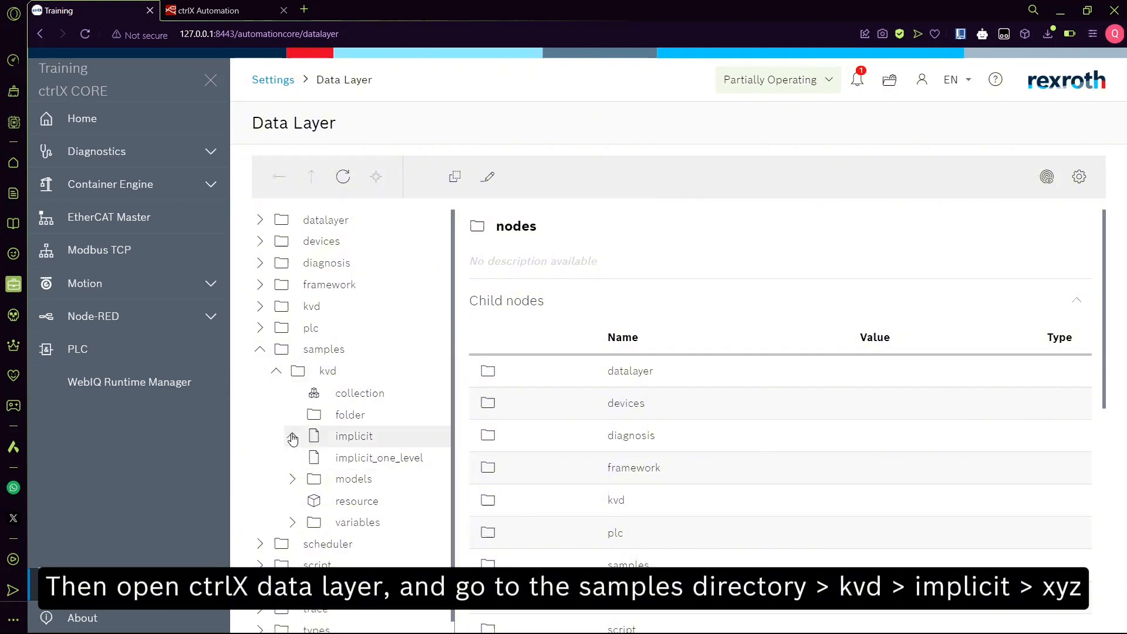
pyautogui.click(292, 438)
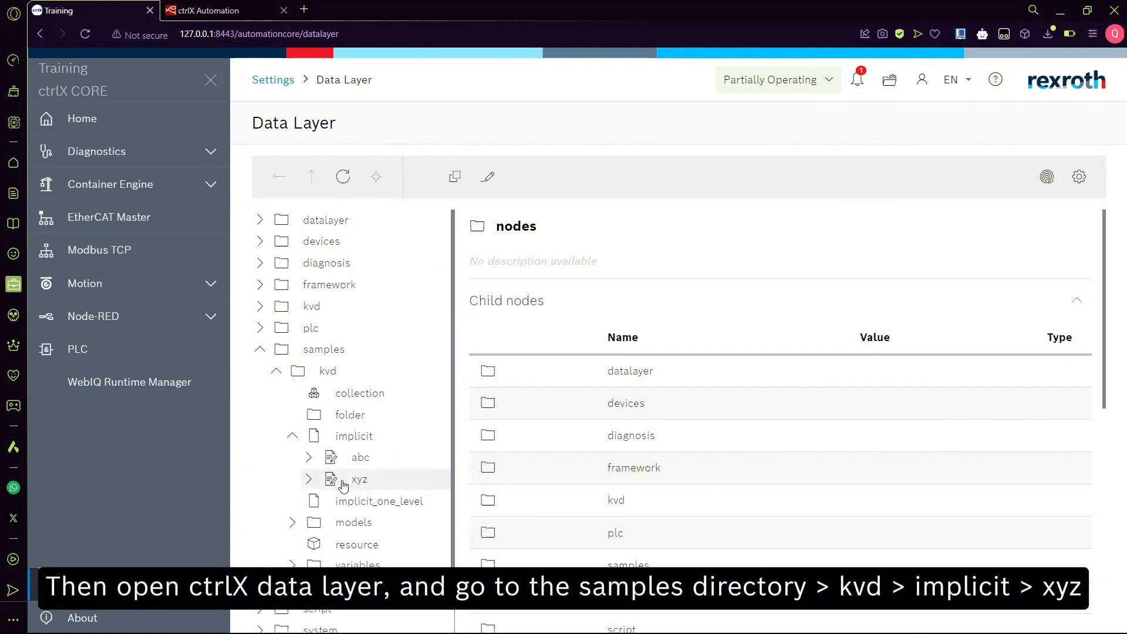
pyautogui.click(344, 485)
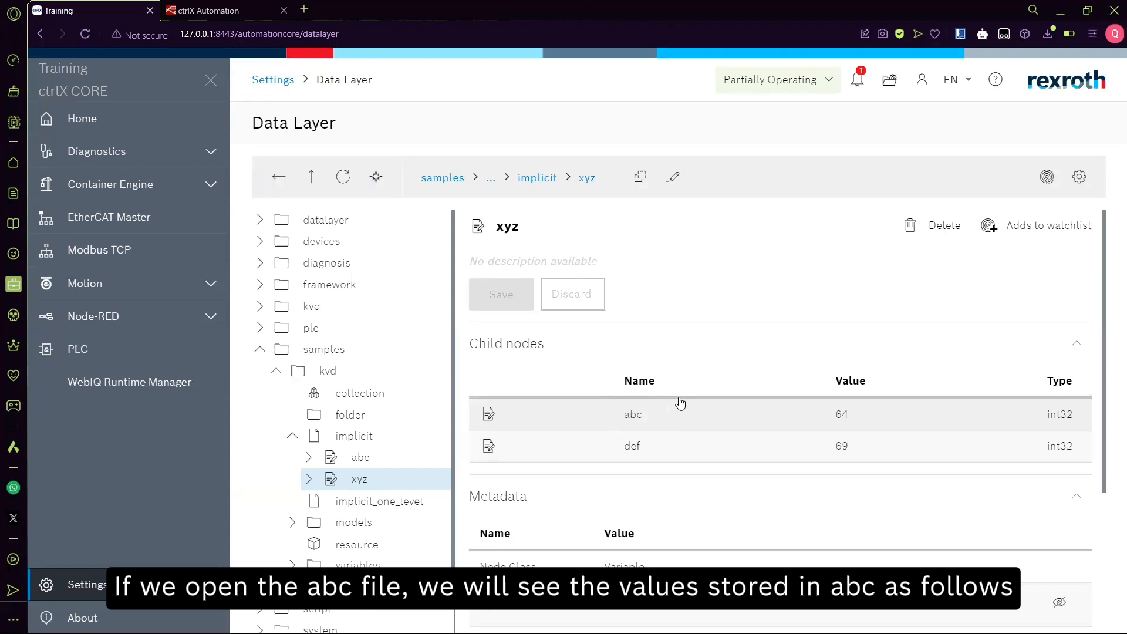
# - Examine the child nodes of xyz and open its abc node to view the stored value
pyautogui.scroll(-2, 676, 397)
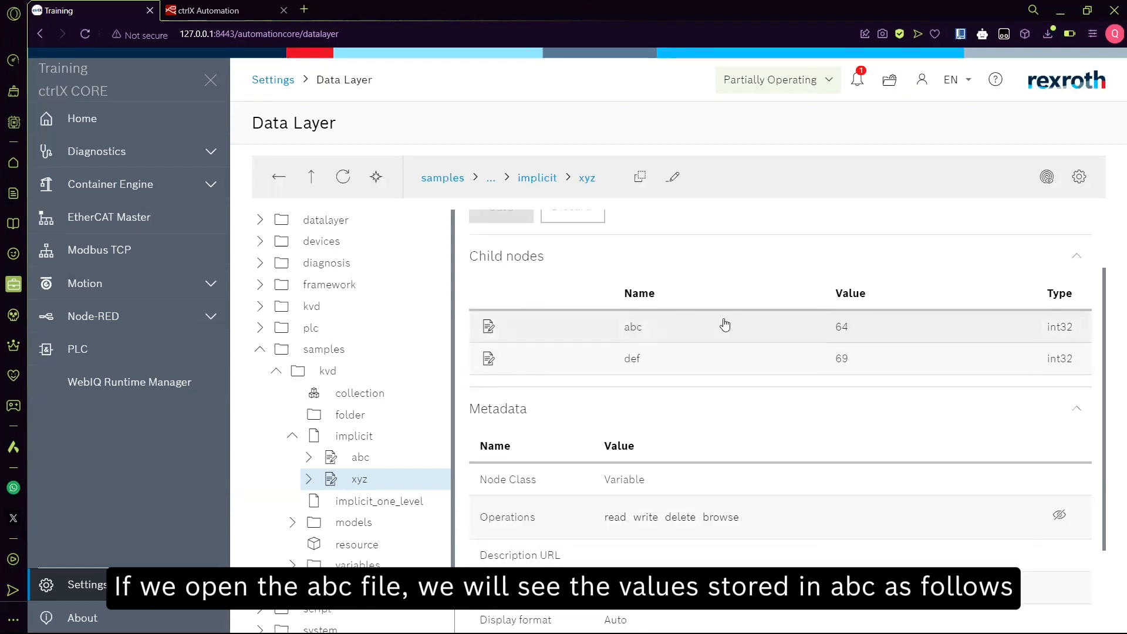
pyautogui.scroll(2, 724, 323)
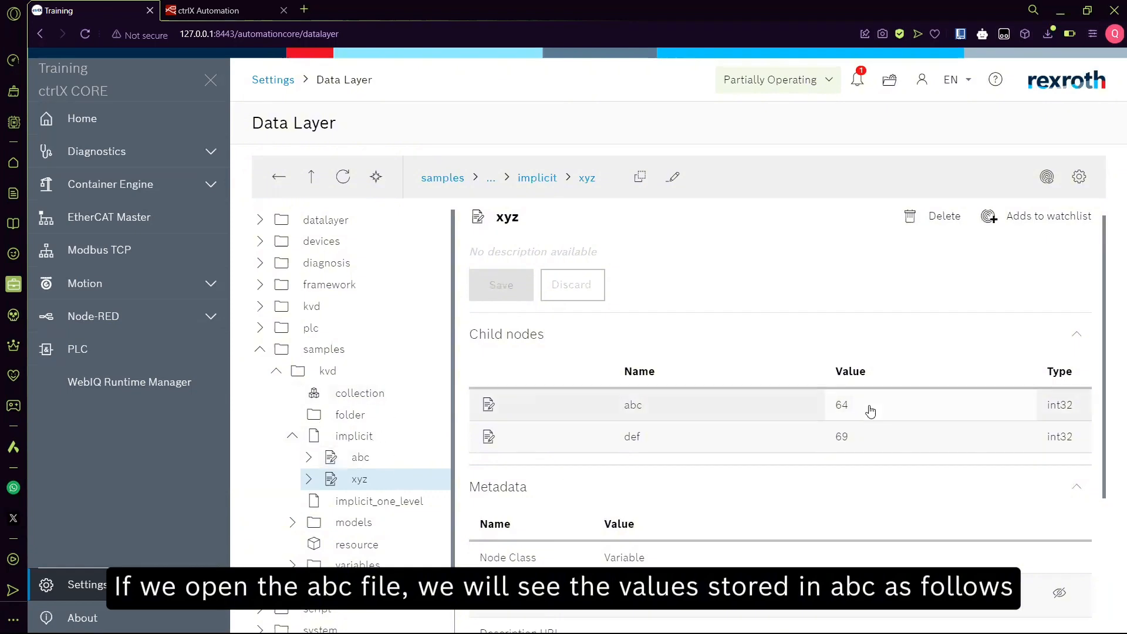
pyautogui.click(306, 486)
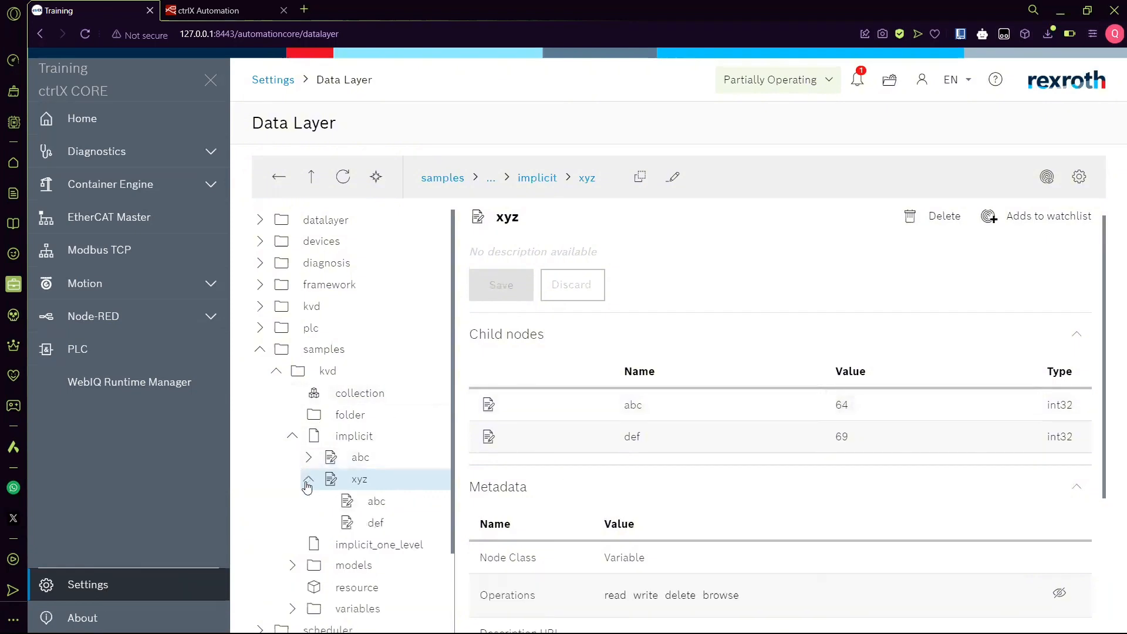
pyautogui.click(351, 506)
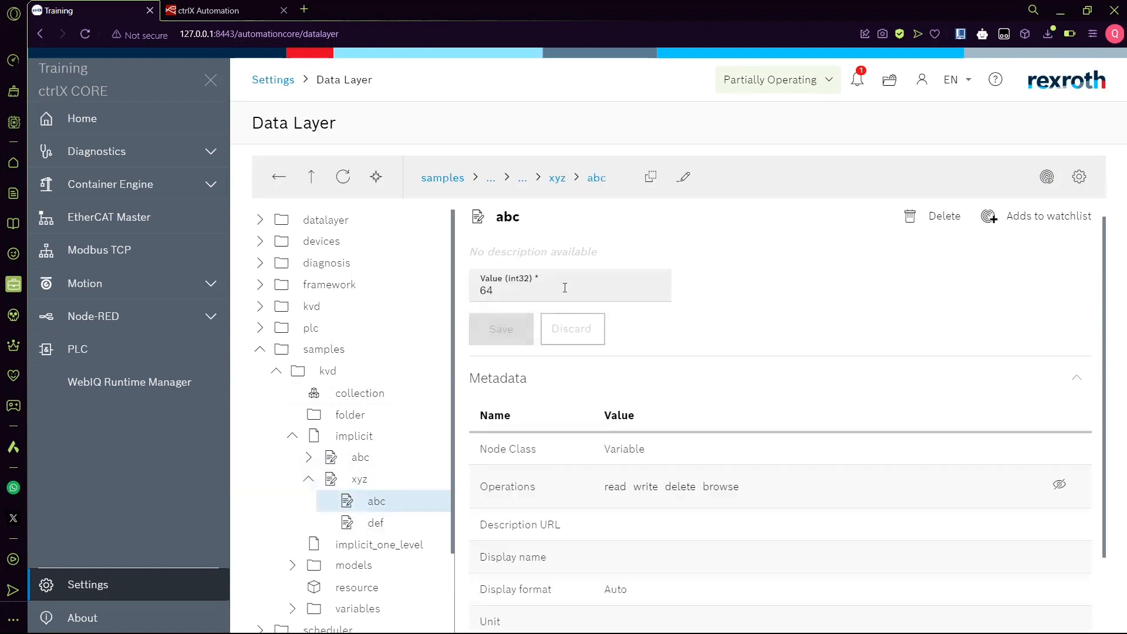
pyautogui.scroll(-1, 565, 288)
pyautogui.scroll(1, 564, 287)
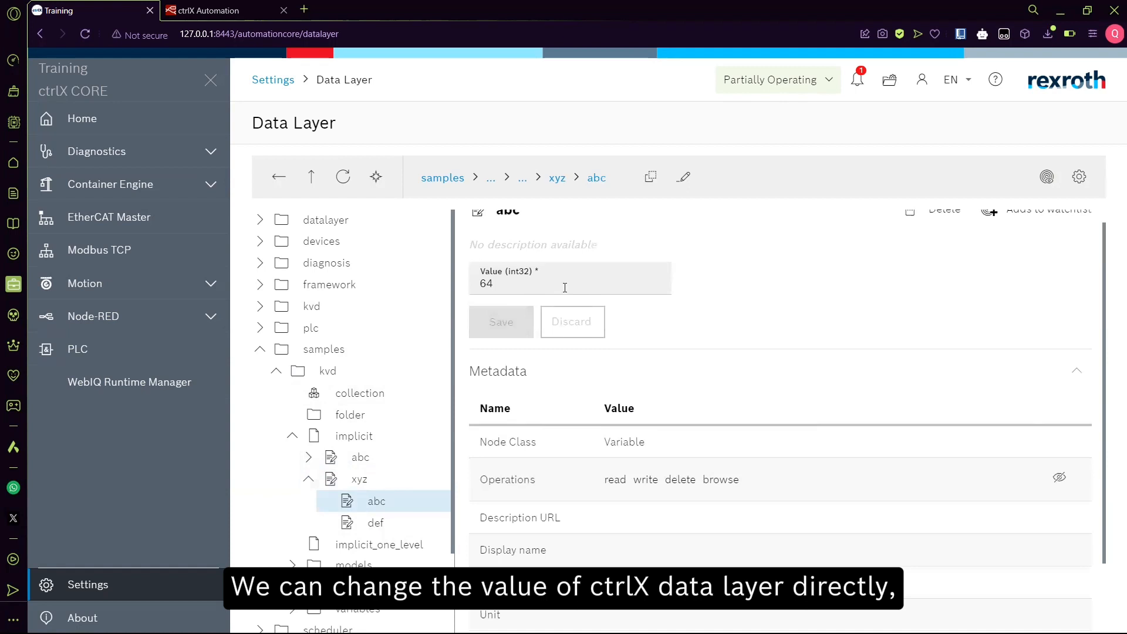
pyautogui.scroll(1, 634, 266)
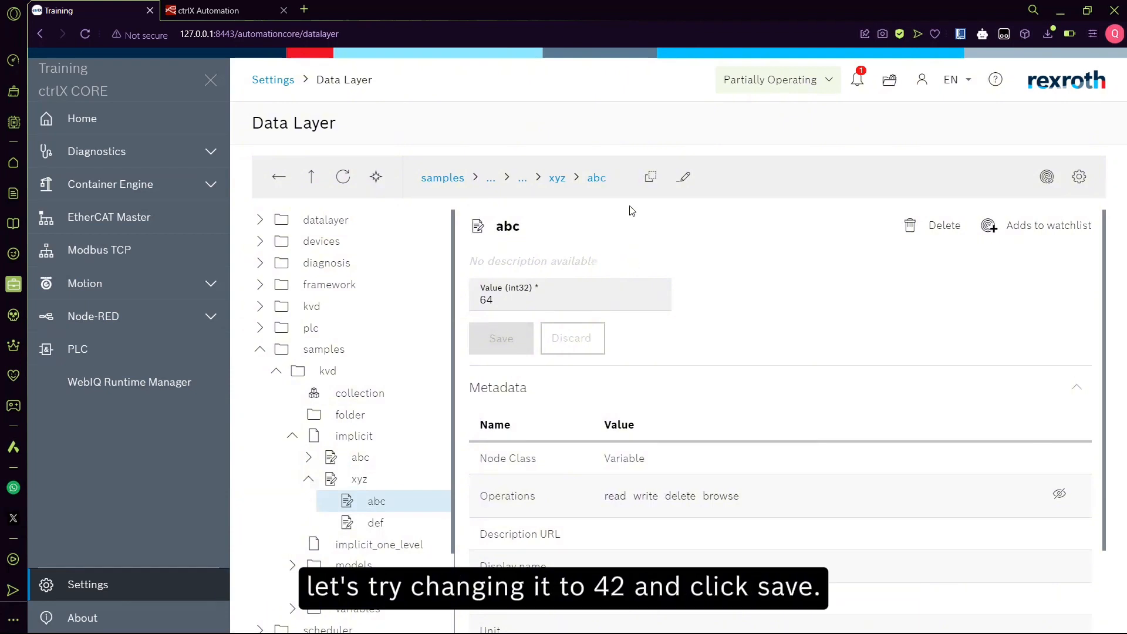
# - Set the int32 value of the abc node under xyz to 42 and save it
pyautogui.click(522, 305)
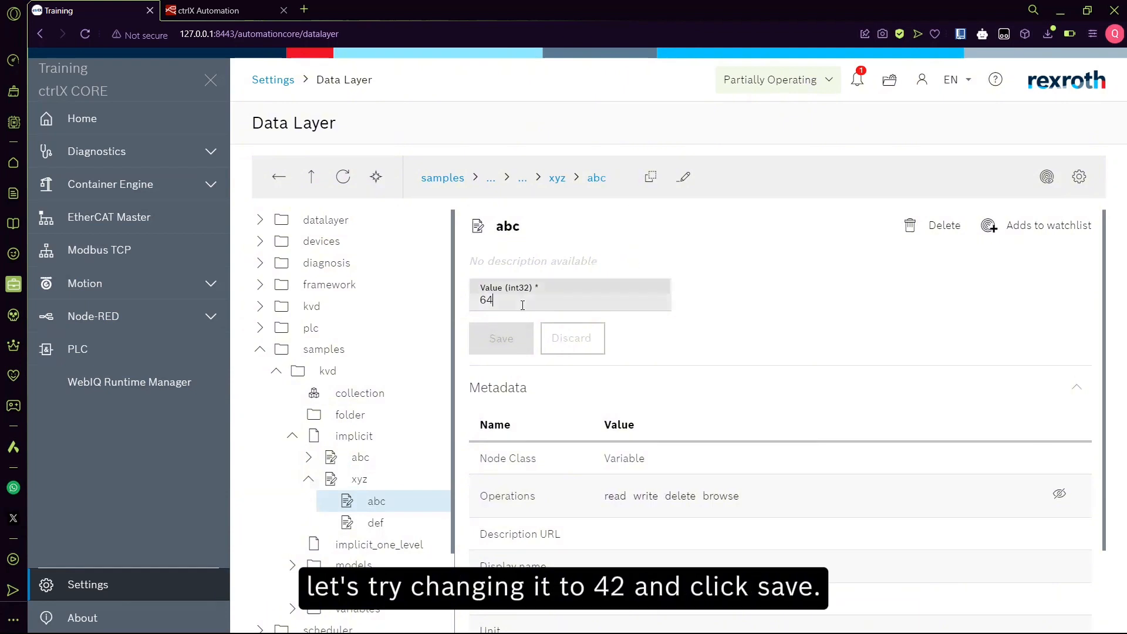
pyautogui.press('BackSpace')
pyautogui.press('BackSpace')
pyautogui.write('42')
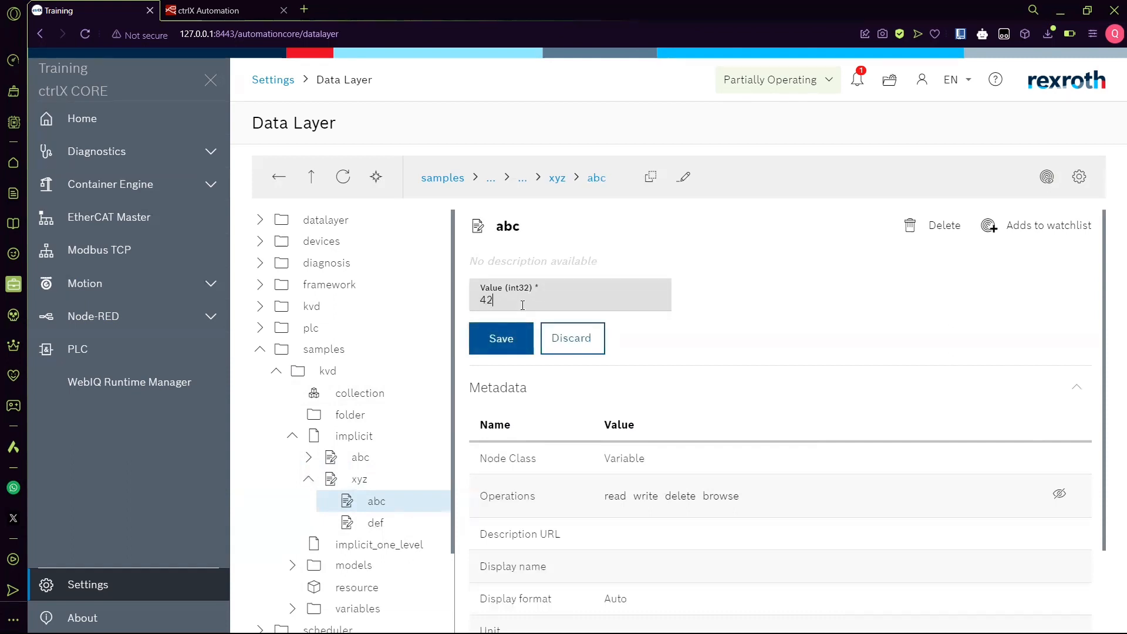
pyautogui.click(506, 332)
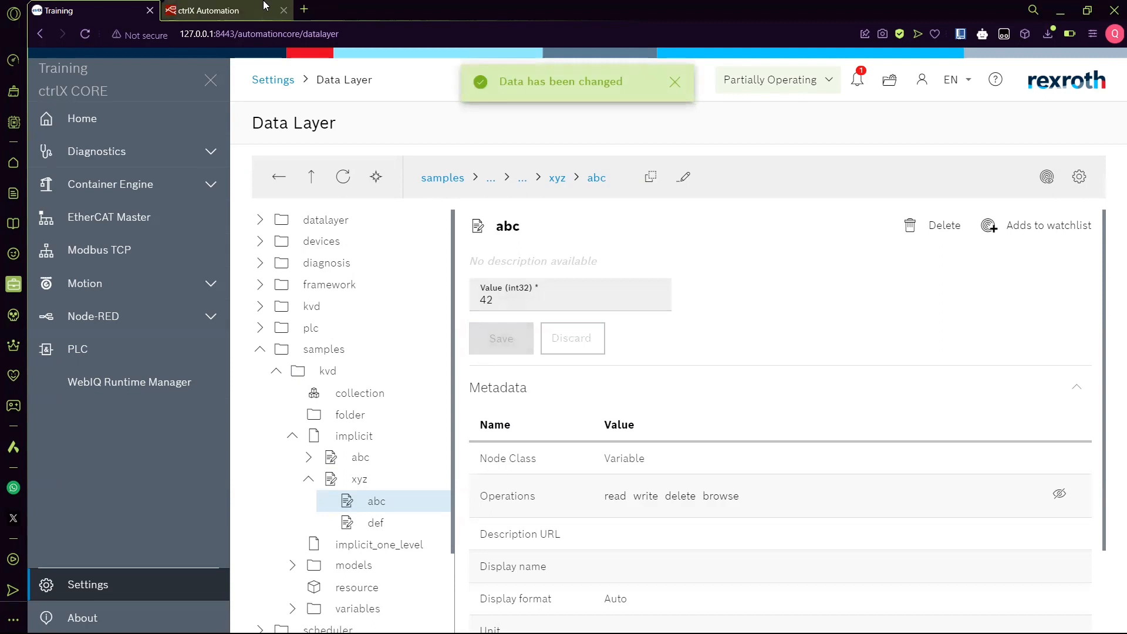
# - Return to the Node-RED editor and duplicate the whole four-node write flow, placing the copy directly below the original
pyautogui.click(237, 7)
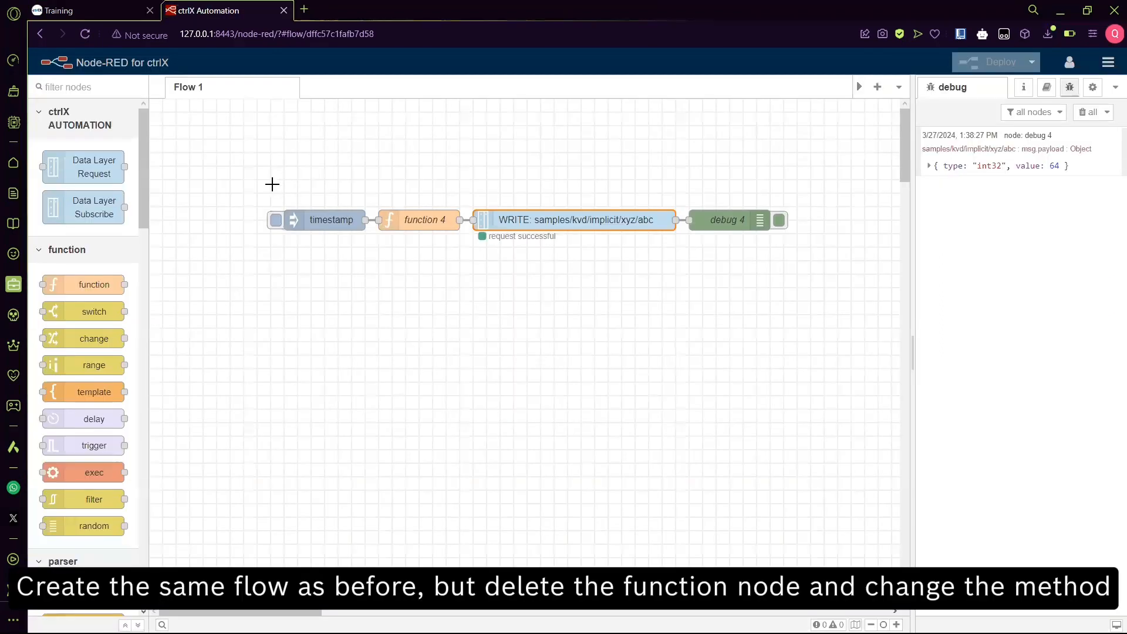
pyautogui.click(272, 184)
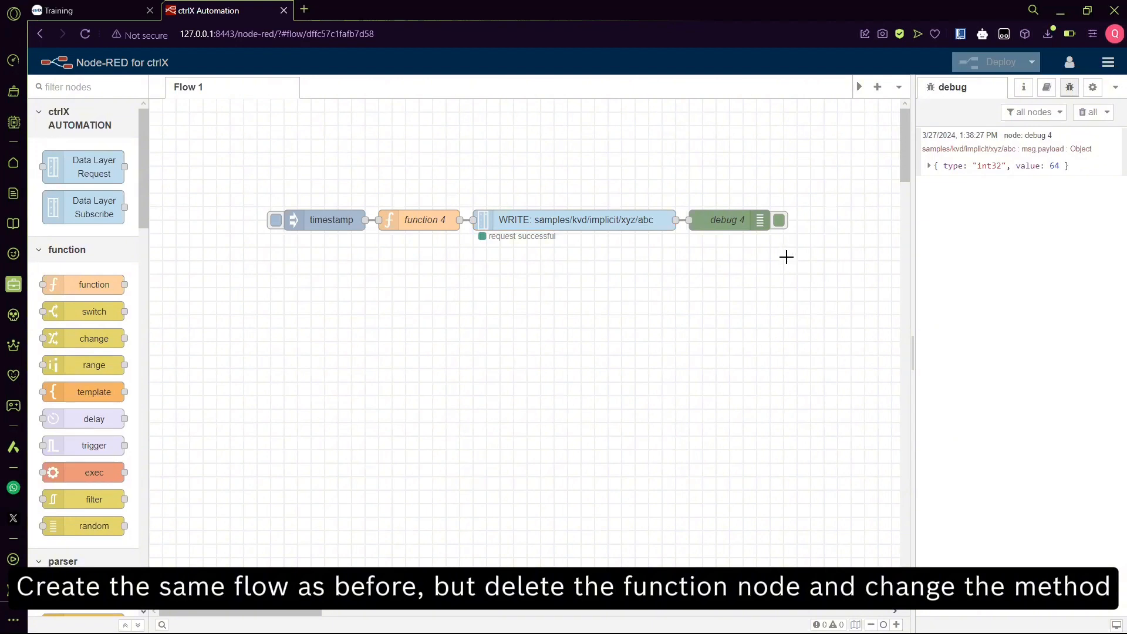
pyautogui.moveTo(640, 246); pyautogui.dragTo(253, 178)
pyautogui.hotkey('ctrl', 'c')
pyautogui.hotkey('ctrl', 'v')
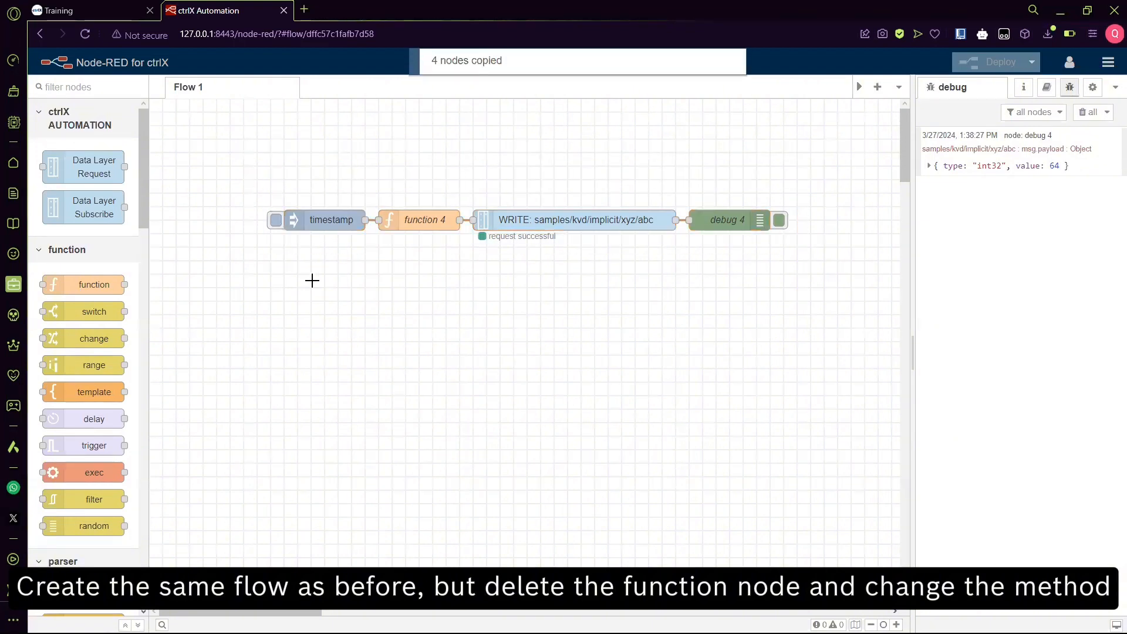
pyautogui.click(425, 273)
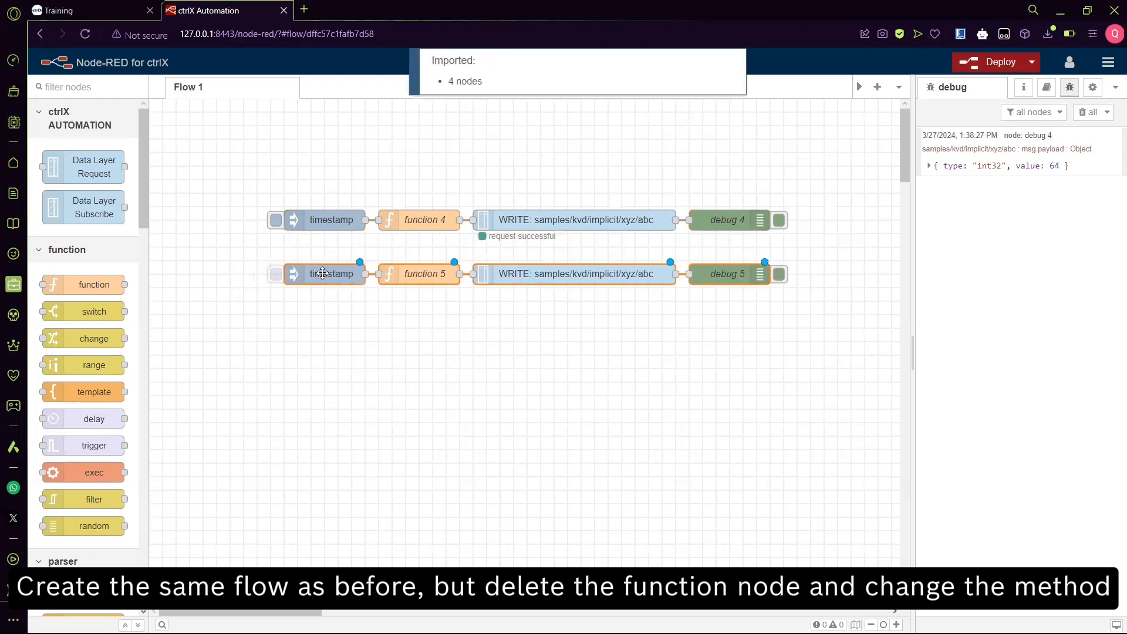
# - Delete the function node from the copied flow and wire its timestamp node directly to the Data Layer Request node
pyautogui.click(422, 274)
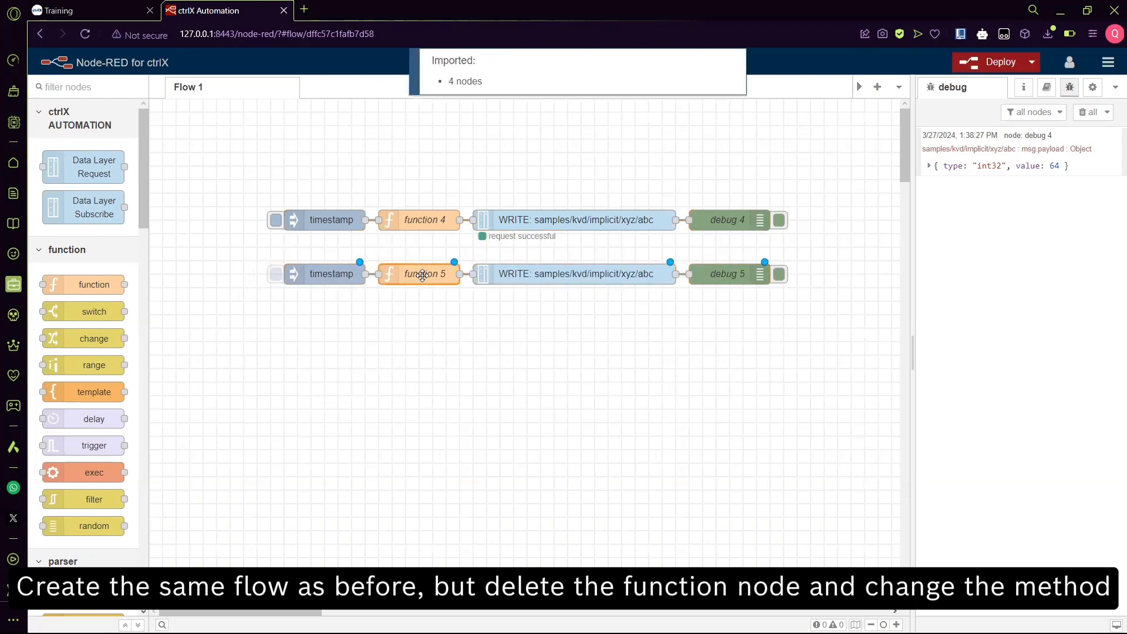
pyautogui.press('Delete')
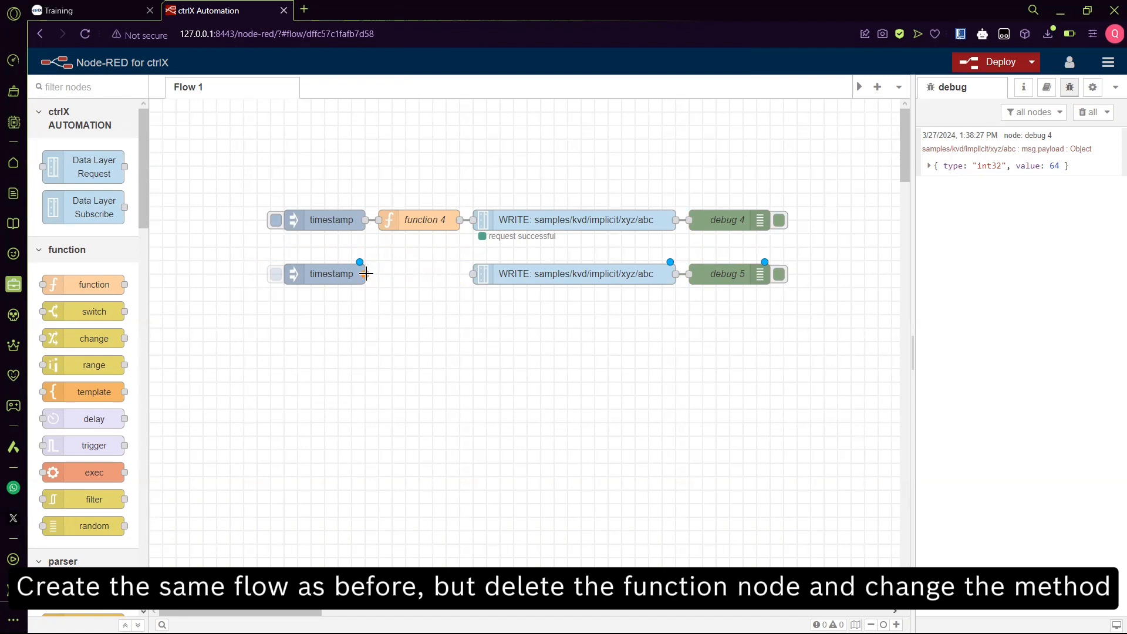
pyautogui.moveTo(365, 274); pyautogui.dragTo(518, 271)
# - Change the copied Data Layer Request node's method to READ and accept the configuration
pyautogui.doubleClick(558, 273)
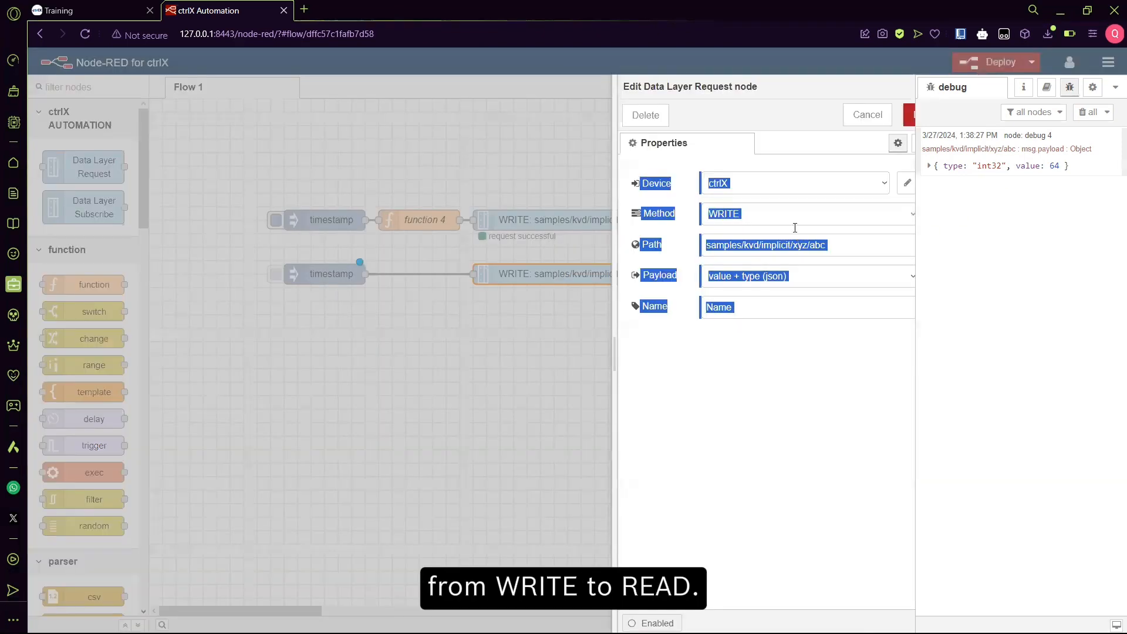
pyautogui.click(749, 213)
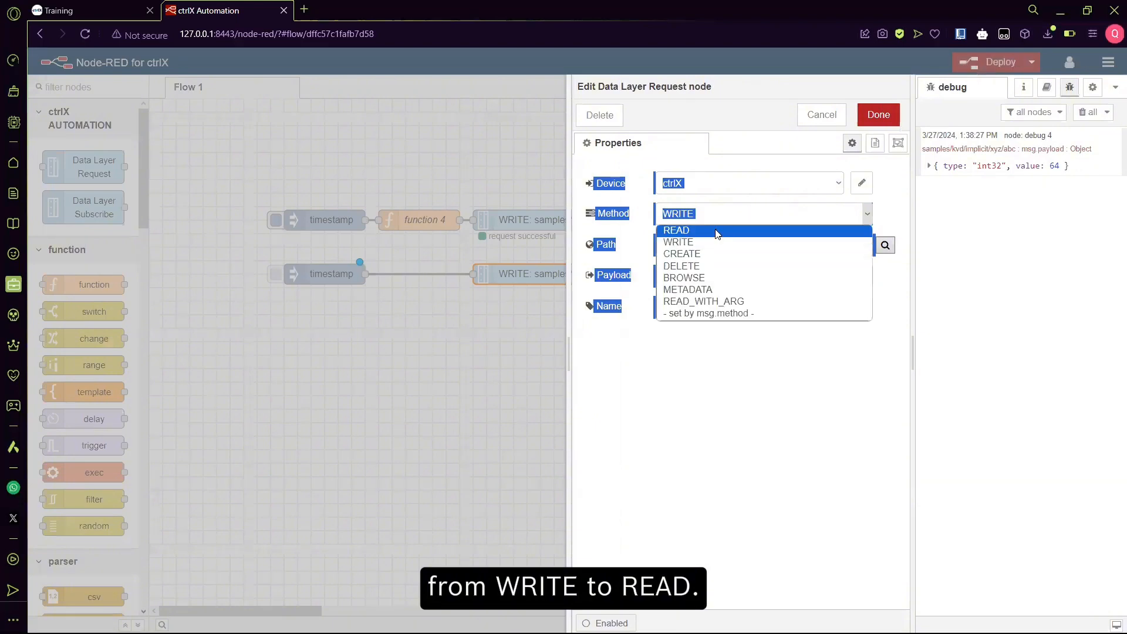
pyautogui.click(715, 233)
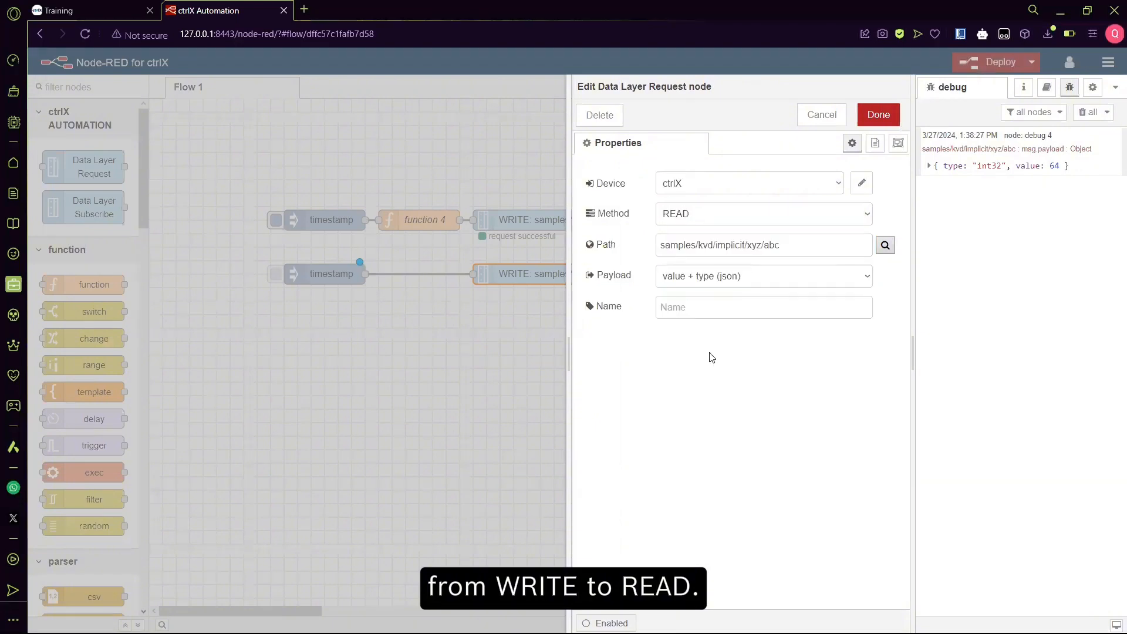
pyautogui.click(877, 115)
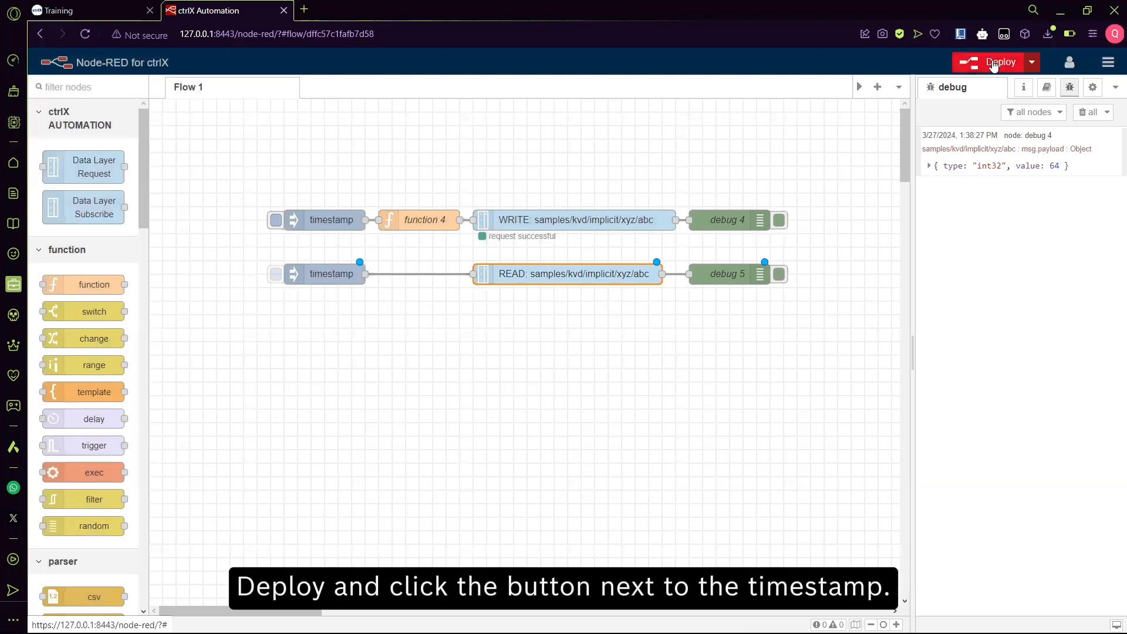
# - Deploy the flows and trigger the lower timestamp node to read the value at samples/kvd/implicit/xyz/abc
pyautogui.click(992, 63)
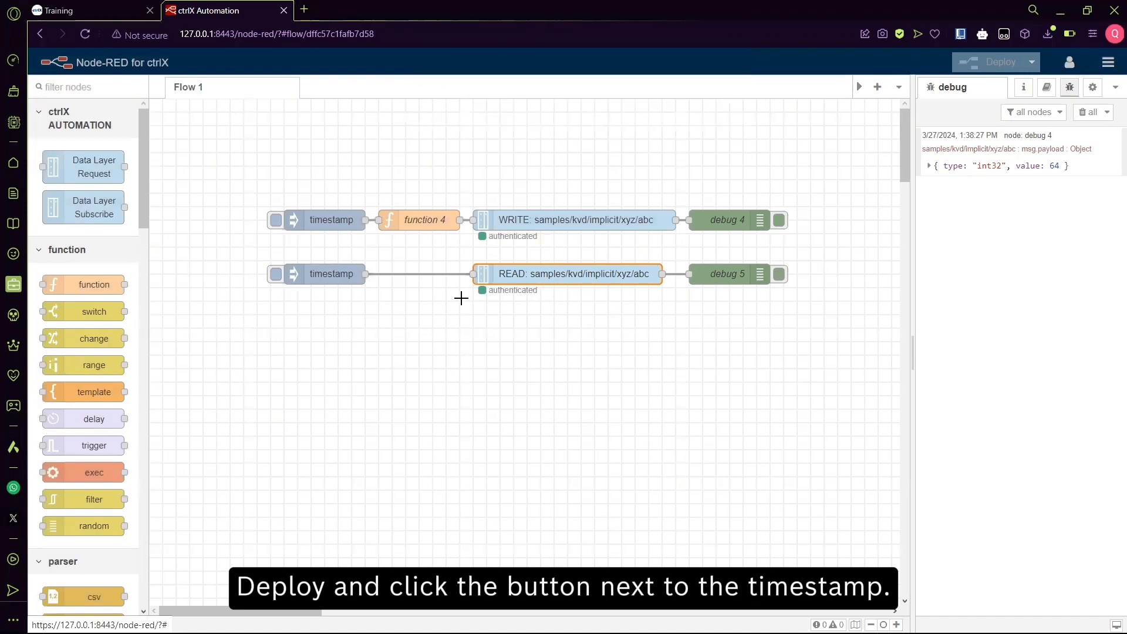
pyautogui.click(278, 283)
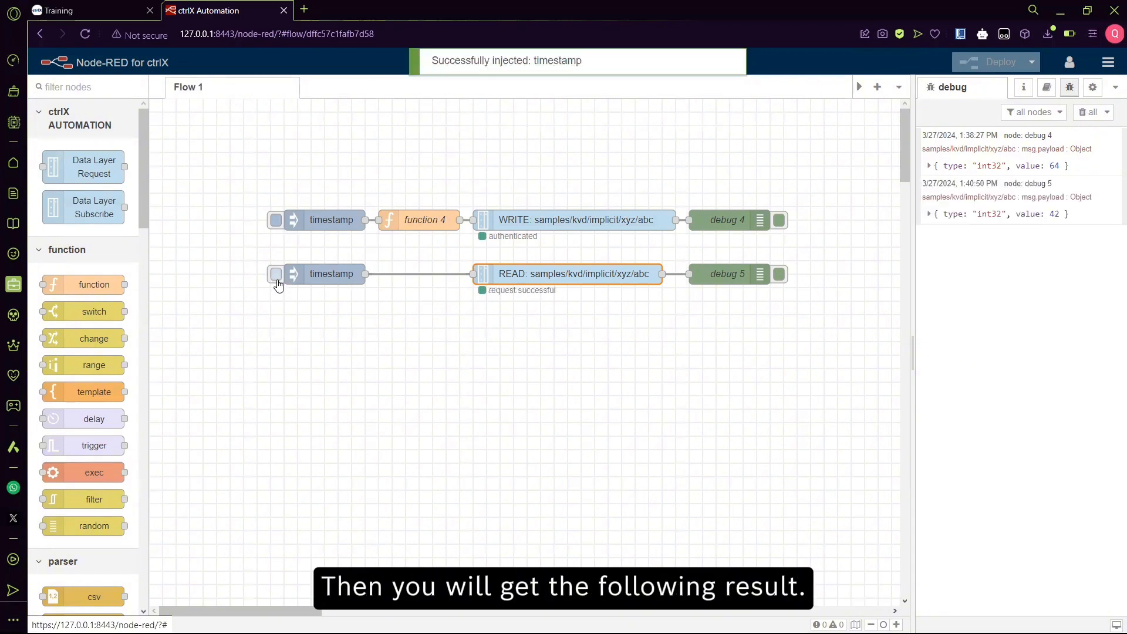